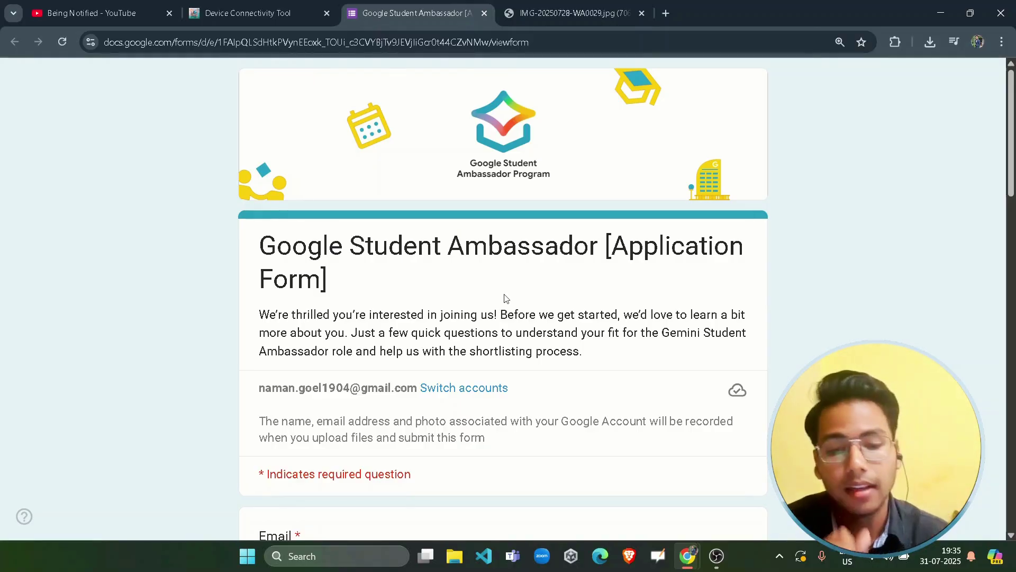
- Agree to record the account's email with the response and fill in the full name question
scroll(342, 329, down, 1)
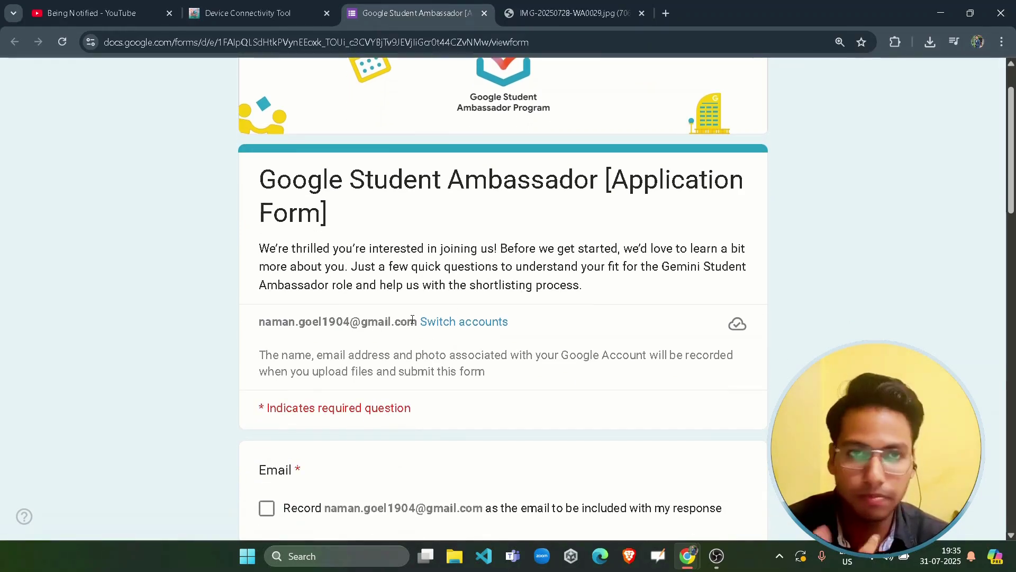
drag(413, 319, 270, 301)
click(291, 283)
scroll(281, 302, down, 3)
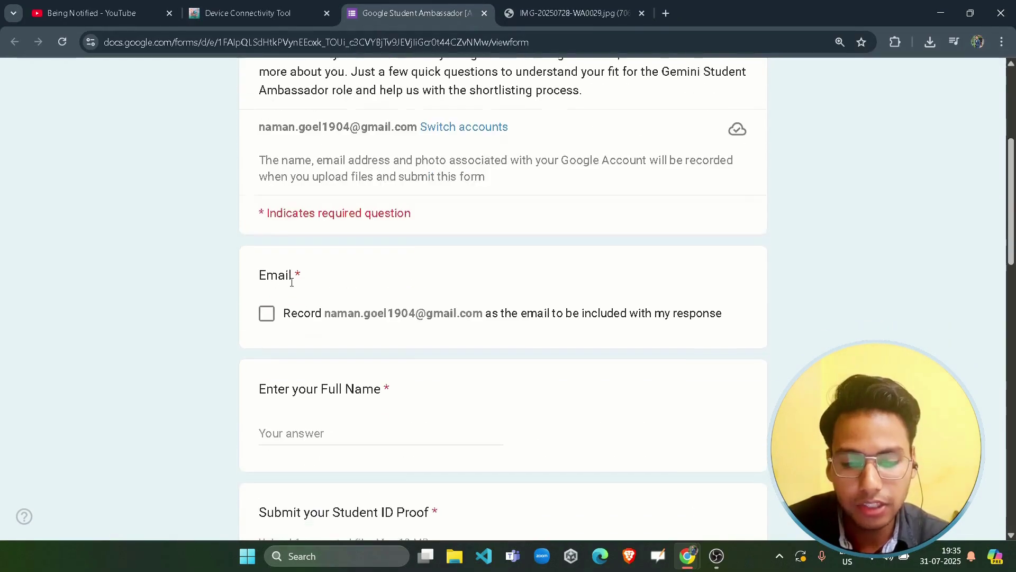
click(266, 313)
scroll(296, 286, down, 3)
click(342, 231)
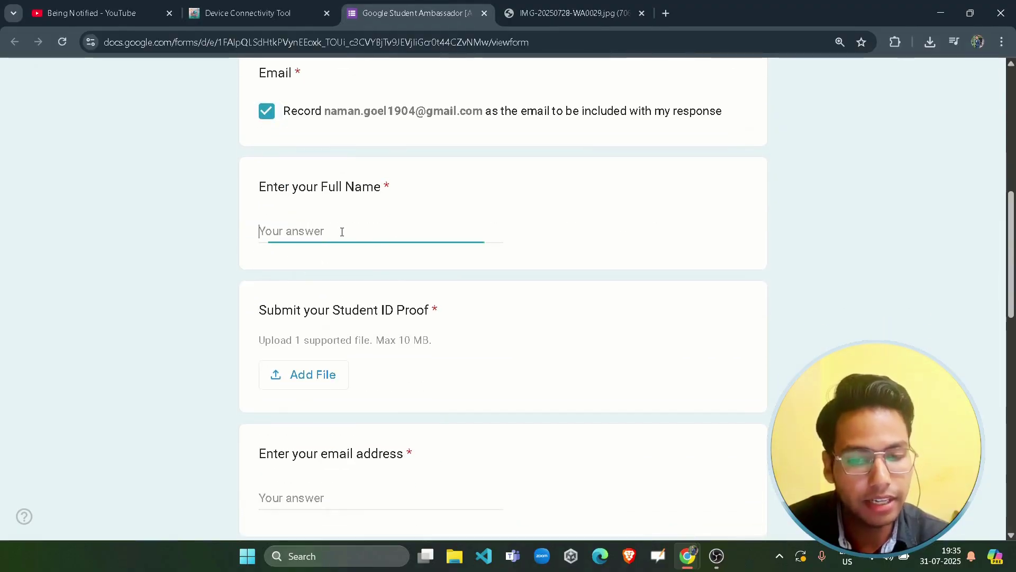
text(nasnm)
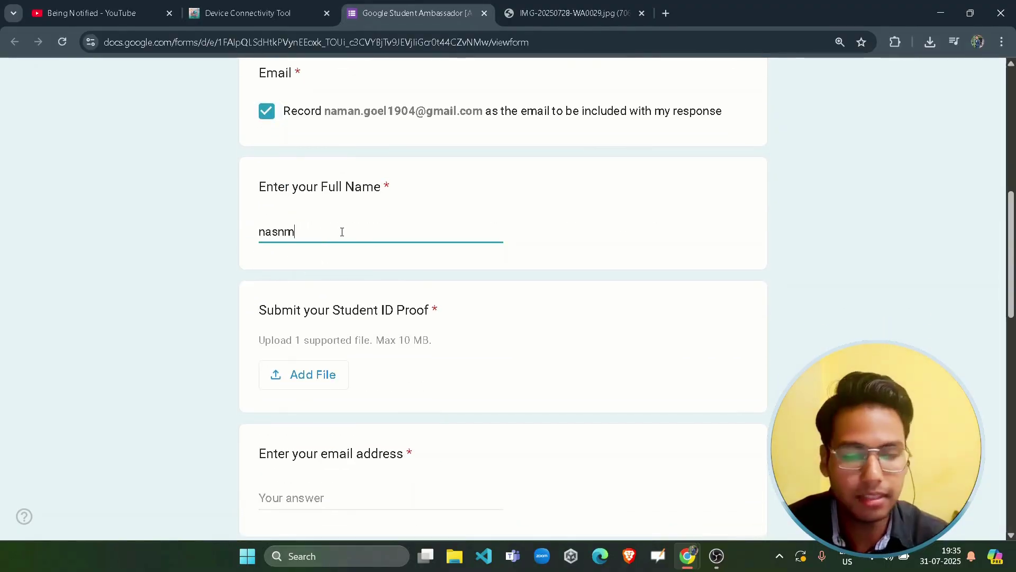
- Examine the student ID proof, email address, WhatsApp phone number, college name and affiliated university questions
scroll(313, 286, down, 1)
click(308, 274)
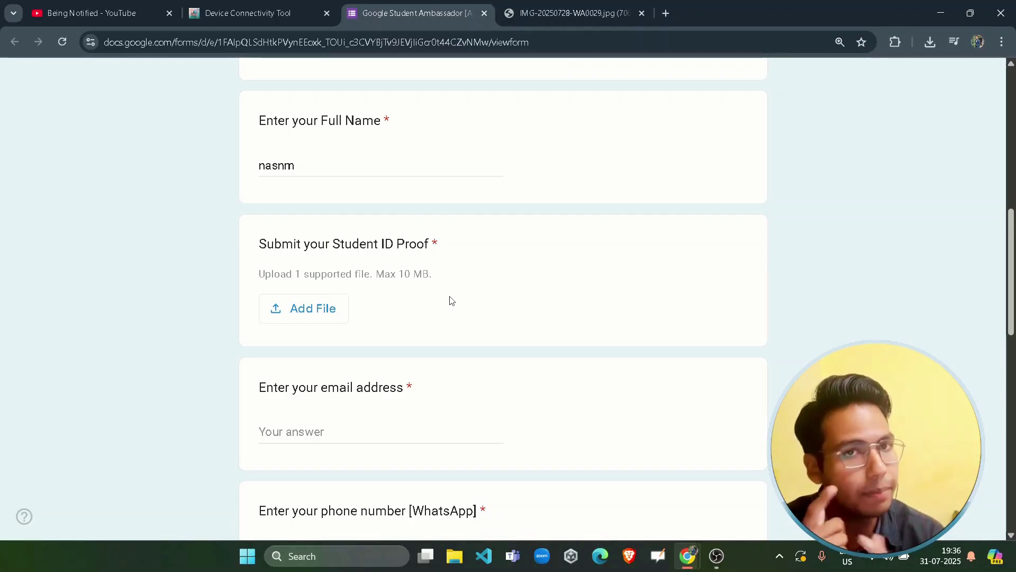
scroll(450, 297, down, 2)
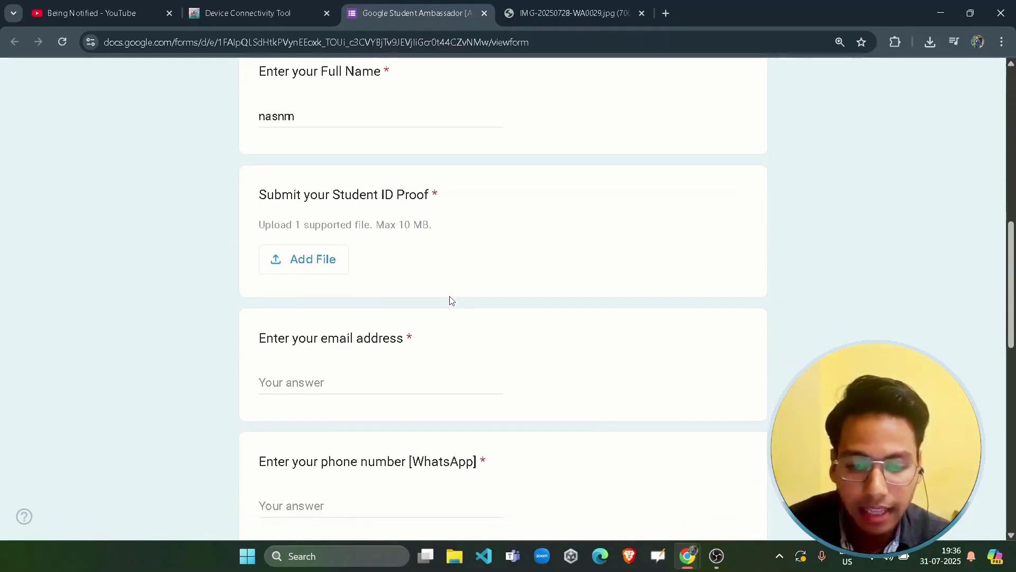
click(388, 298)
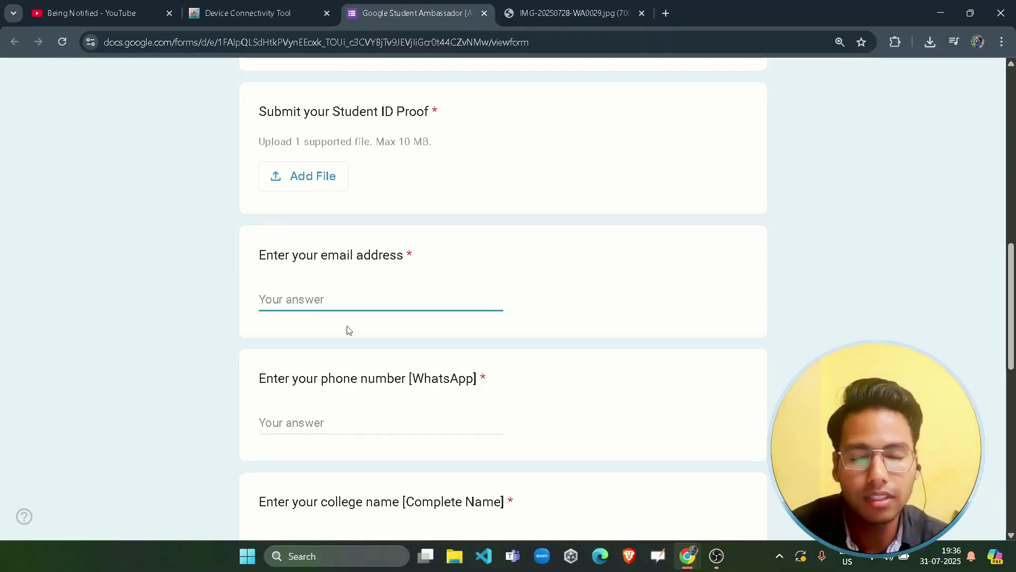
scroll(349, 330, down, 2)
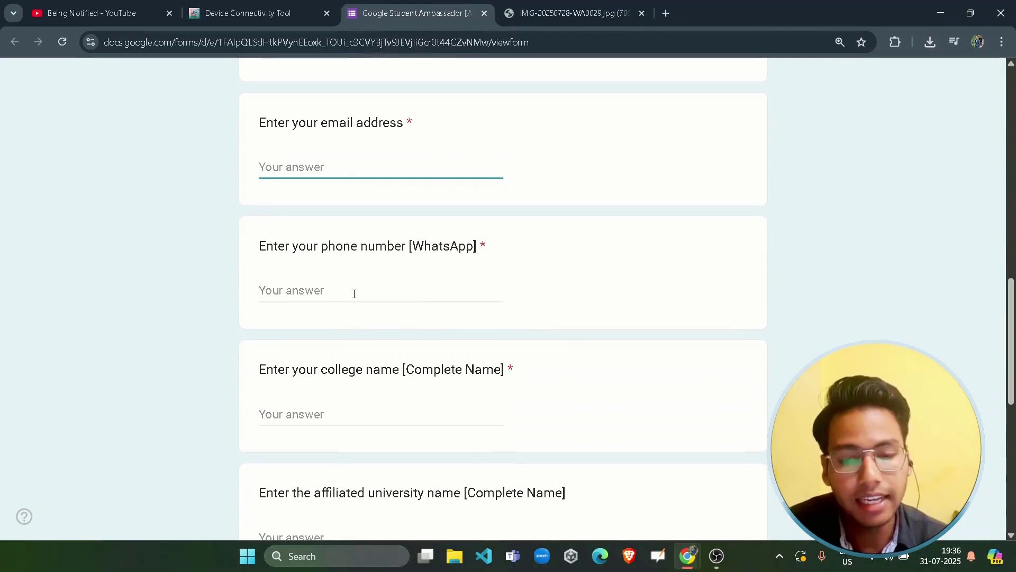
click(352, 292)
scroll(352, 302, down, 2)
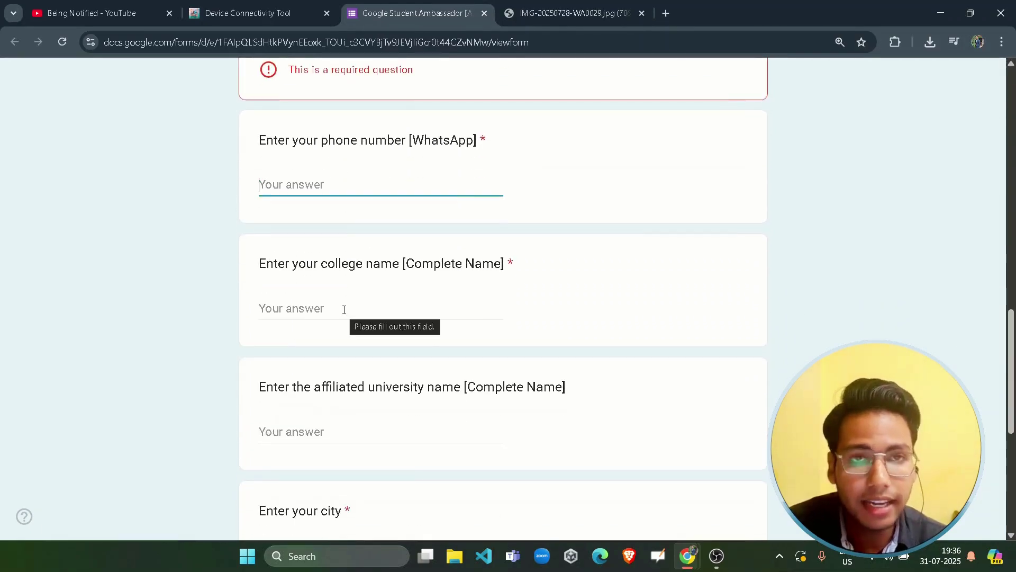
click(344, 314)
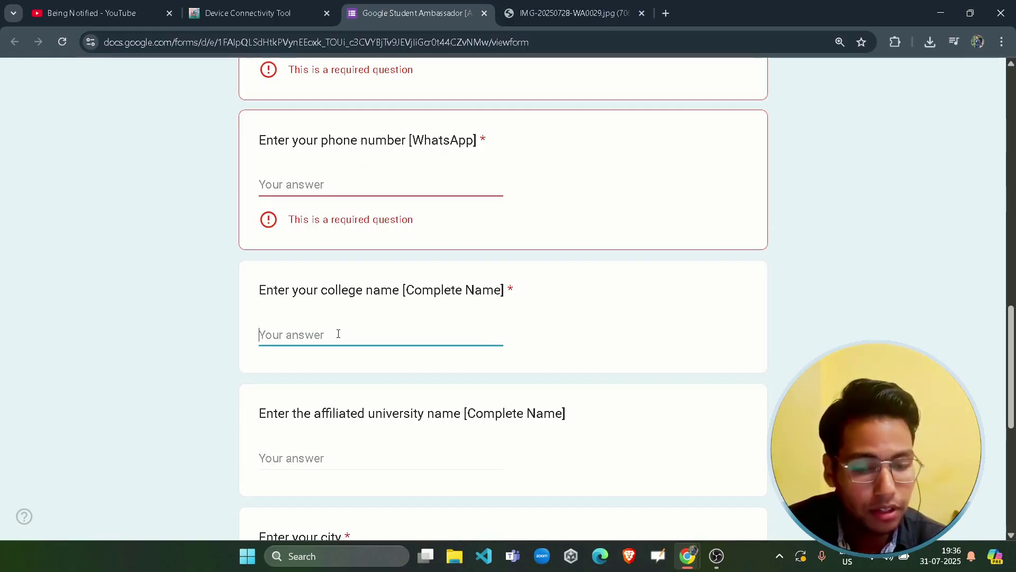
scroll(339, 333, down, 1)
drag(295, 350, 427, 373)
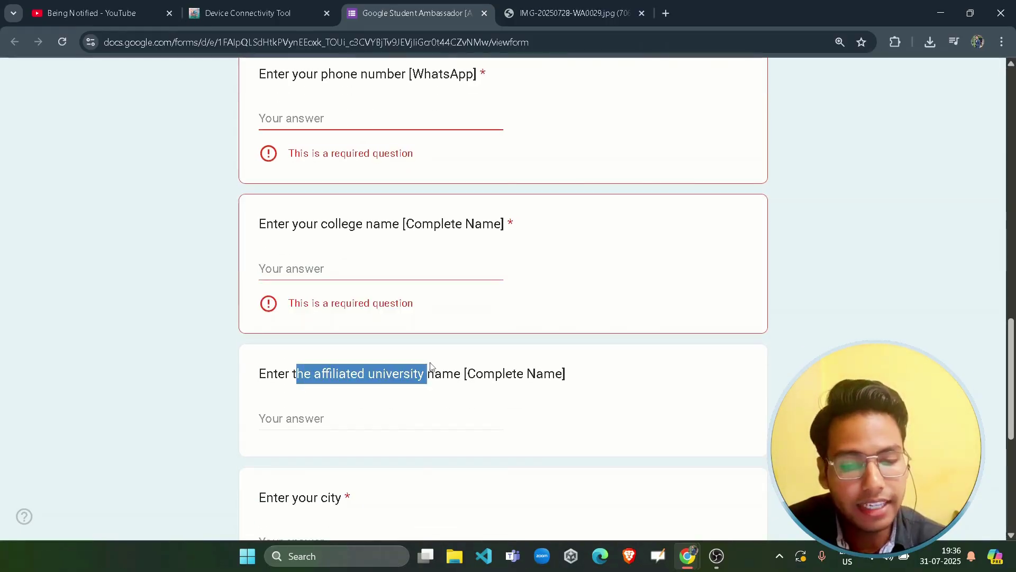
click(436, 390)
scroll(428, 364, down, 2)
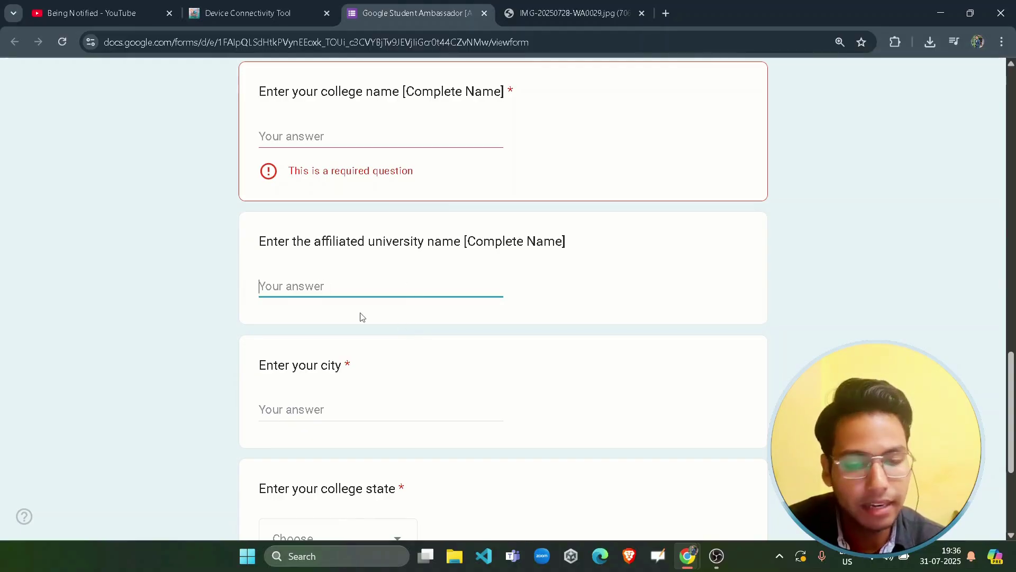
scroll(432, 253, down, 1)
drag(564, 174, 284, 209)
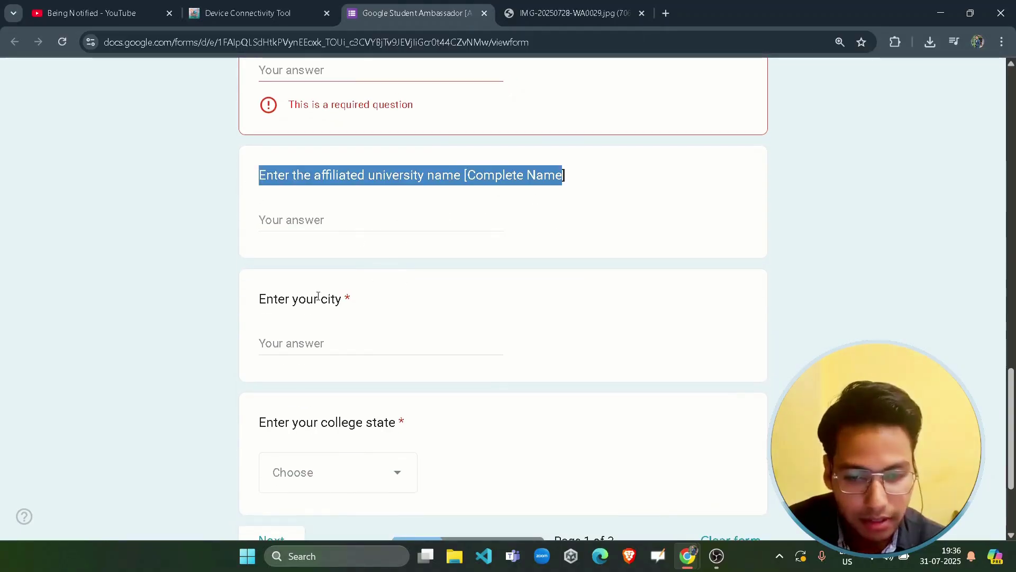
- Answer the city question with "asd" and choose Gujarat as the college state
click(408, 347)
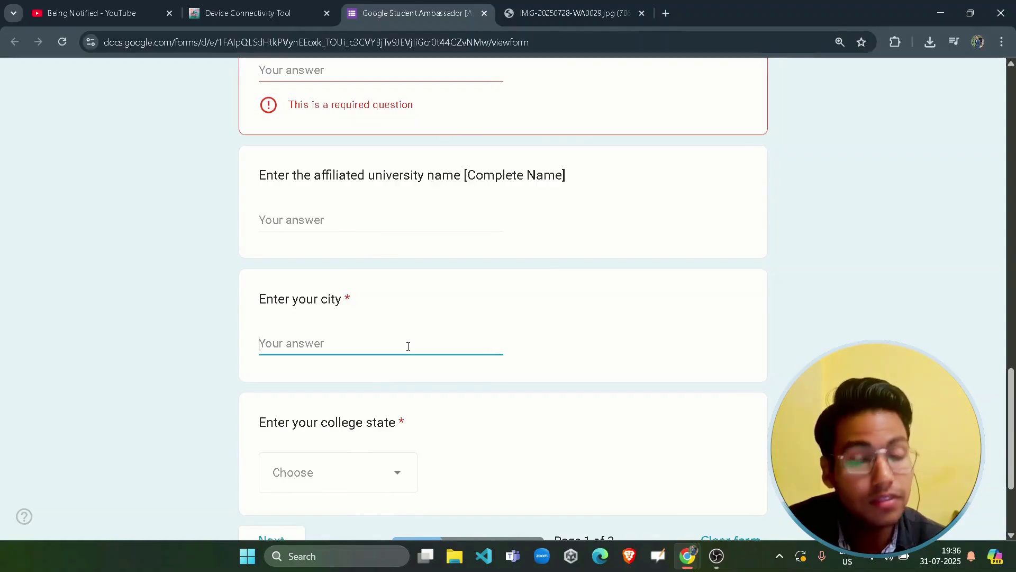
text(asd)
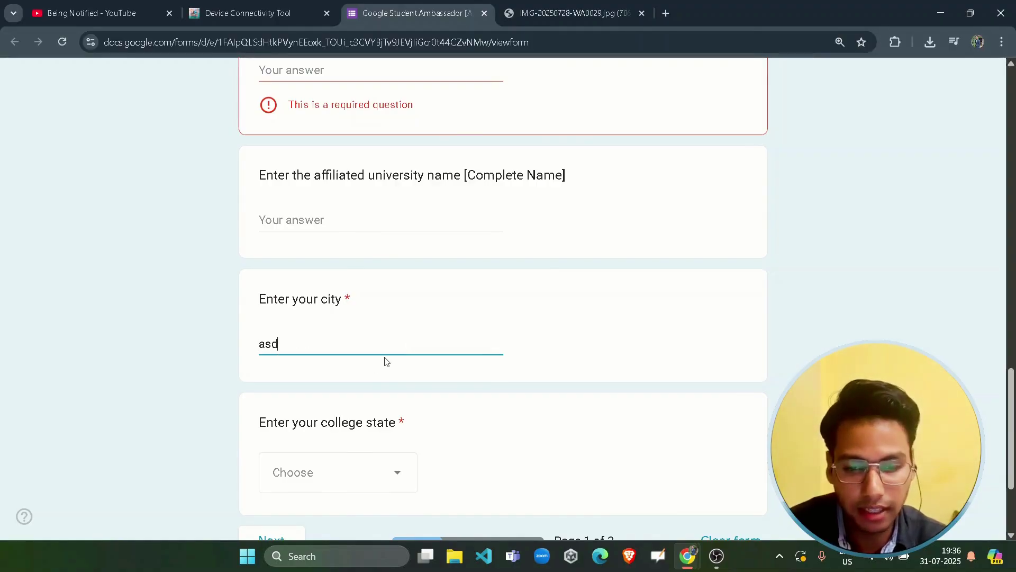
click(357, 473)
click(357, 450)
- Fill in the college name with "asdd" and the WhatsApp phone number question with the placeholder text "asd"
scroll(347, 372, up, 2)
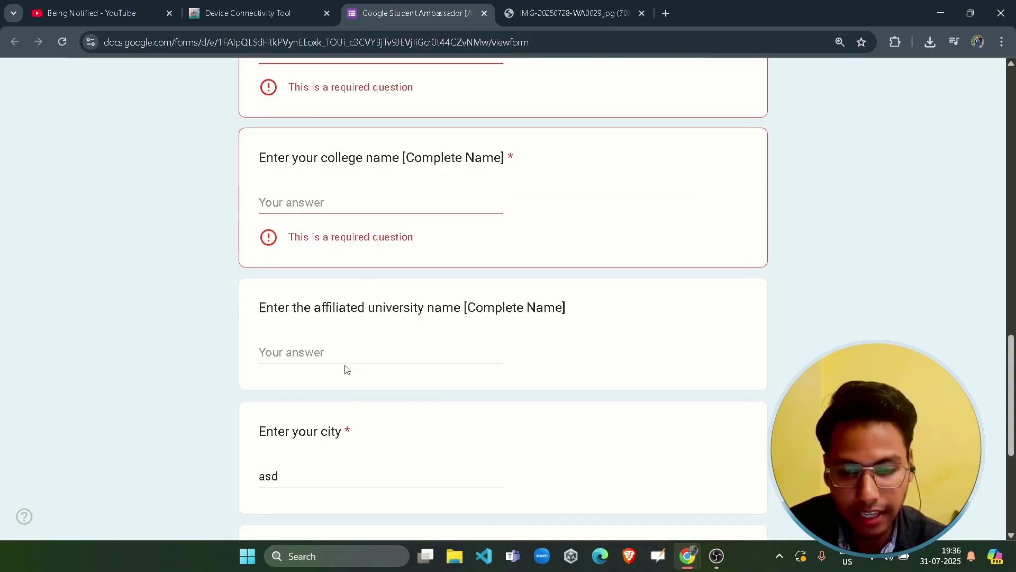
click(390, 202)
text(asdd)
scroll(382, 272, up, 3)
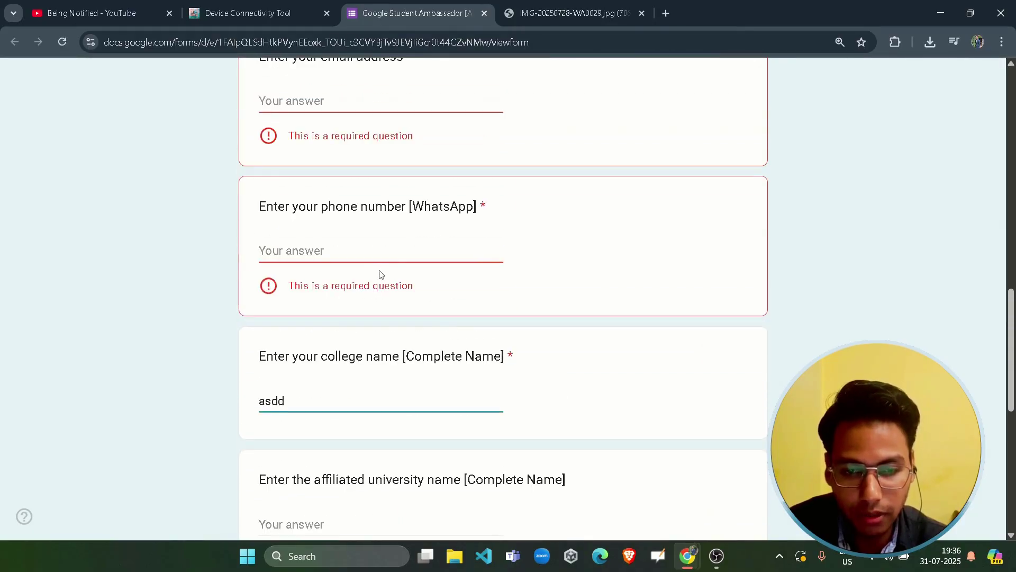
click(379, 258)
text(asd)
scroll(367, 286, up, 3)
click(373, 308)
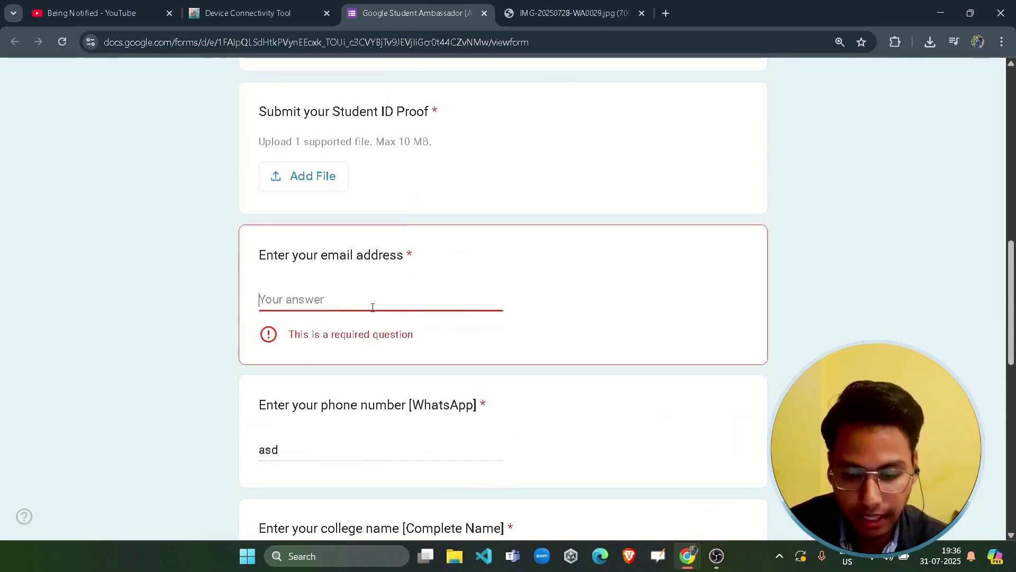
text(ads@)
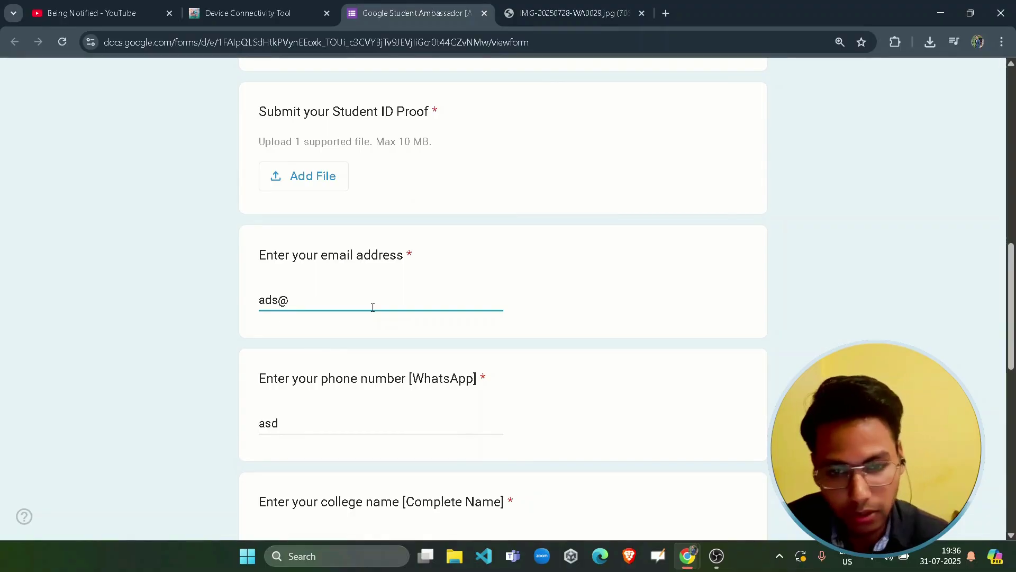
- Copy the account's email from the record-email option and paste it as the answer to the email address question
scroll(373, 307, up, 4)
drag(332, 180, 484, 177)
key(ctrl+c)
scroll(381, 265, down, 2)
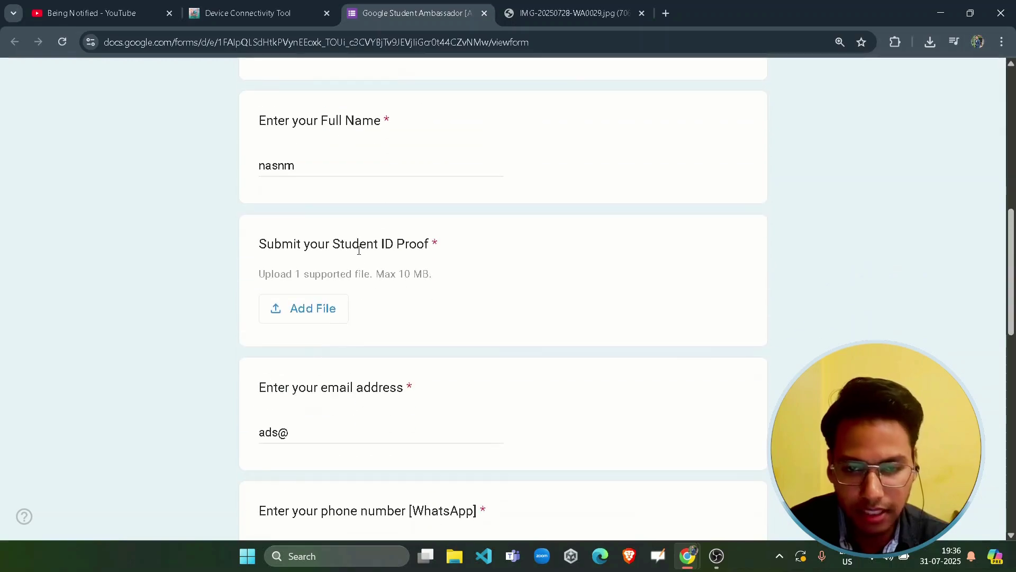
scroll(338, 243, up, 2)
click(298, 179)
scroll(312, 317, down, 4)
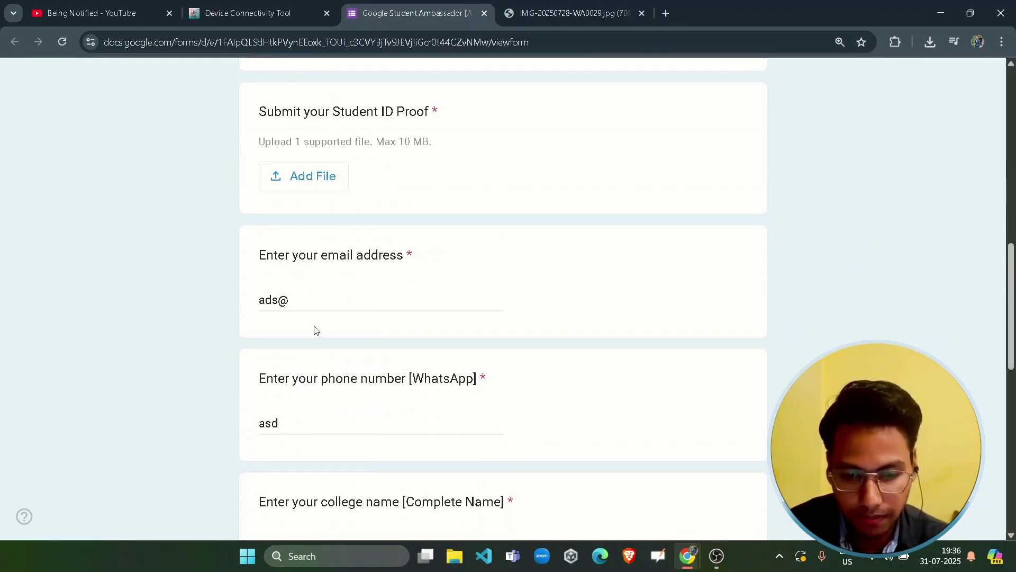
key(ctrl+a)
key(ctrl+v)
- Attach the ID card PDF from the recent Drive files as the student ID proof
scroll(336, 318, down, 10)
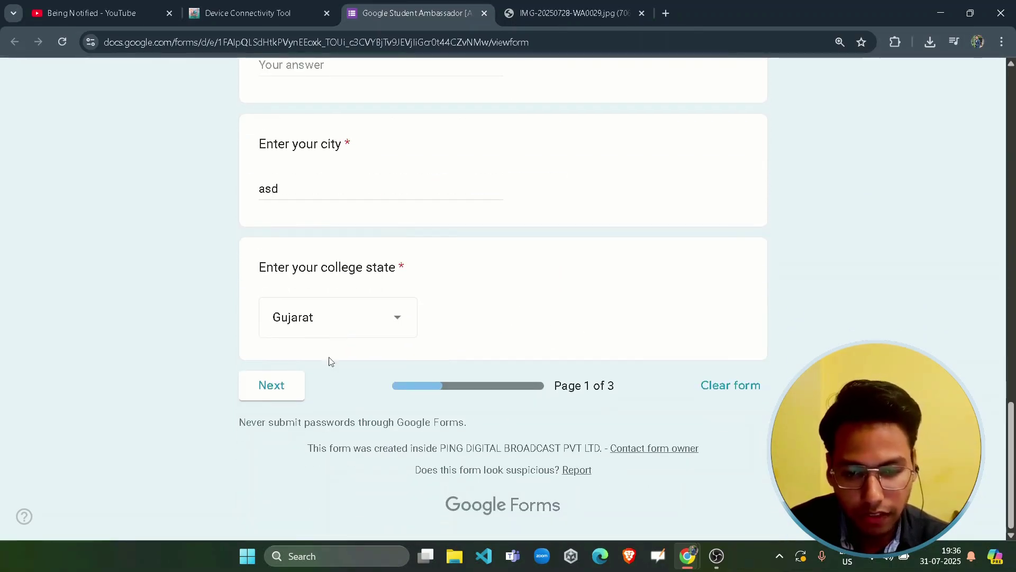
click(290, 390)
click(333, 312)
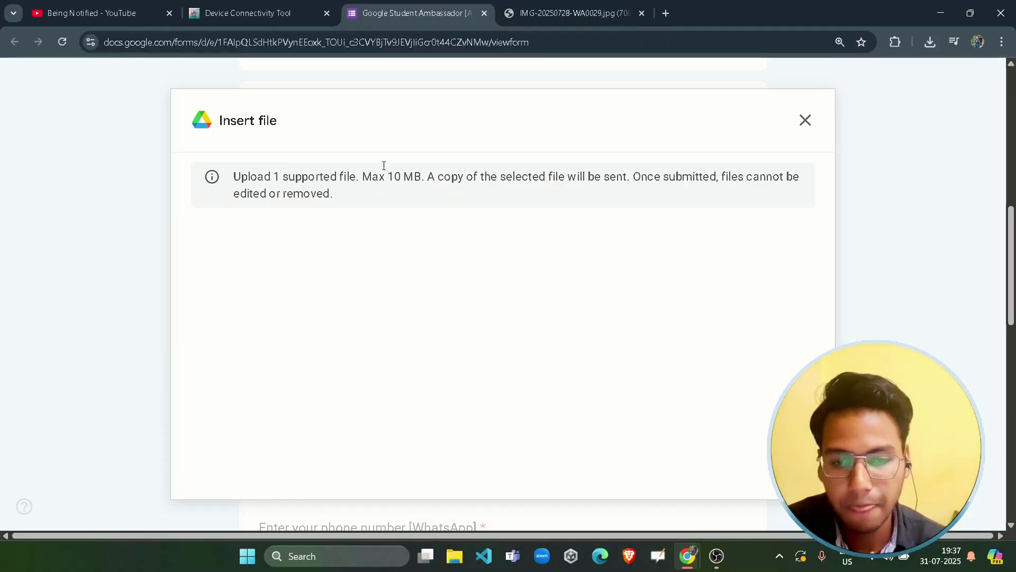
click(354, 172)
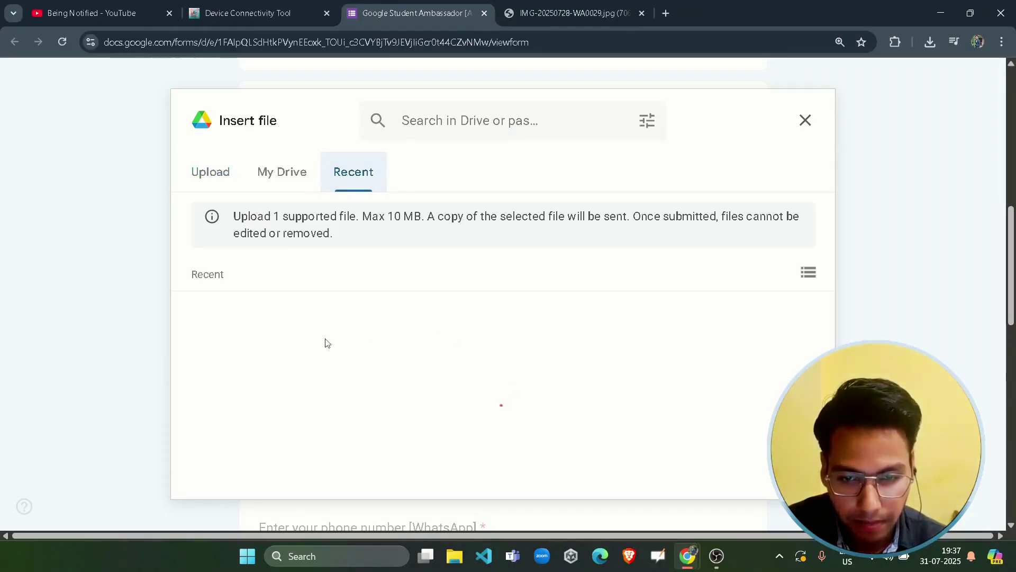
scroll(334, 364, down, 5)
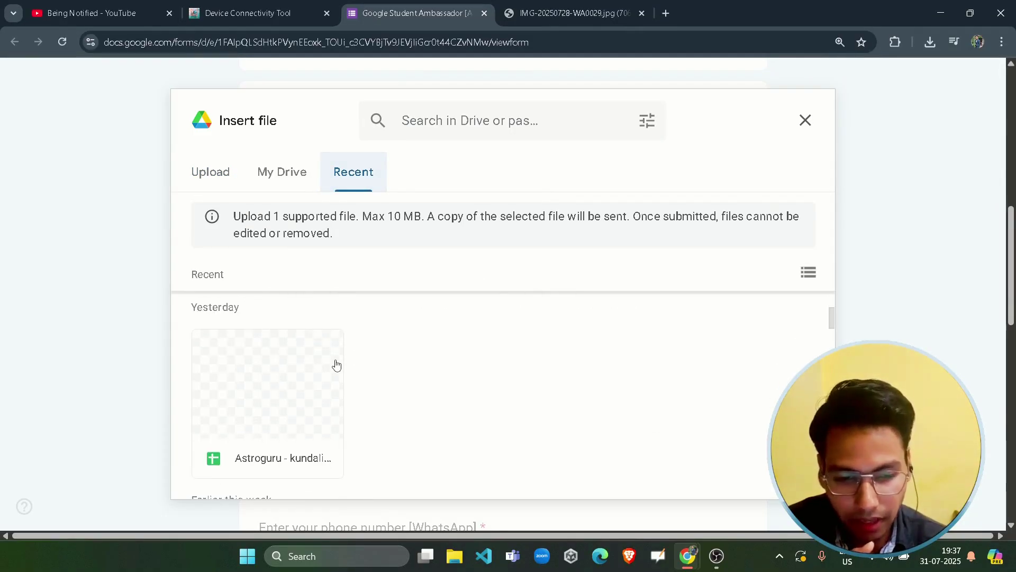
scroll(337, 364, down, 8)
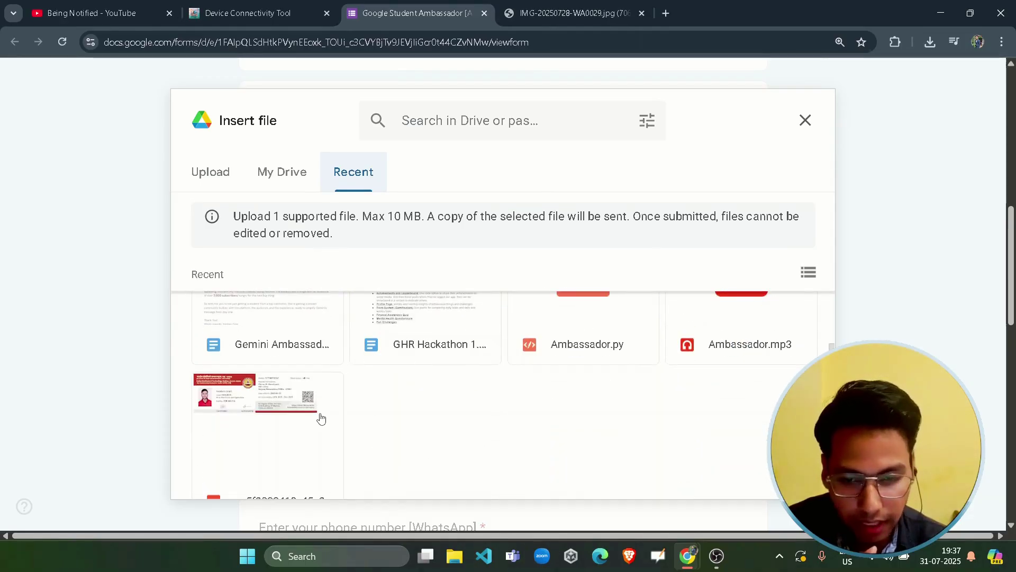
click(334, 405)
click(769, 478)
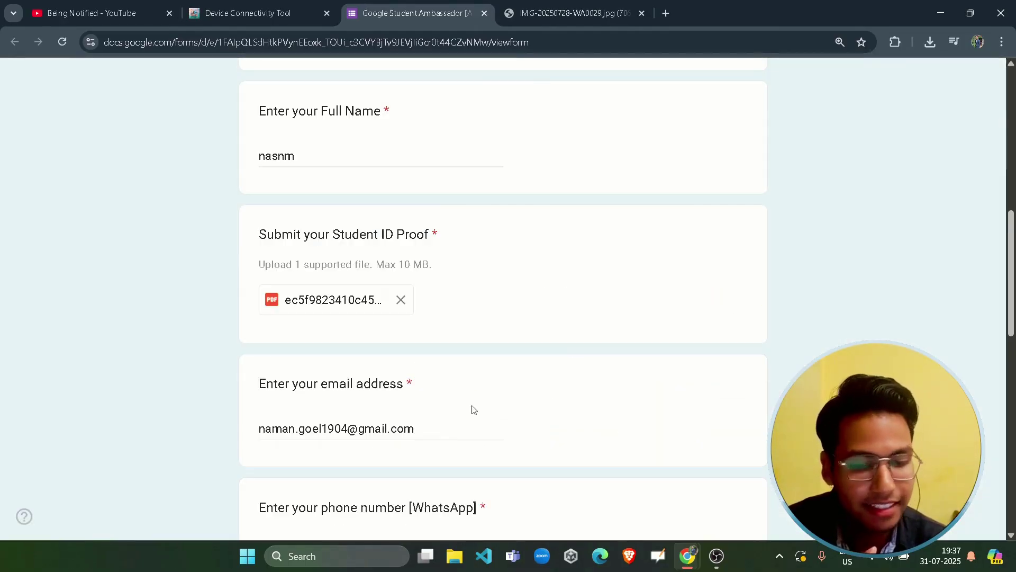
- Continue from the completed first page to the second page of the form
scroll(472, 408, down, 10)
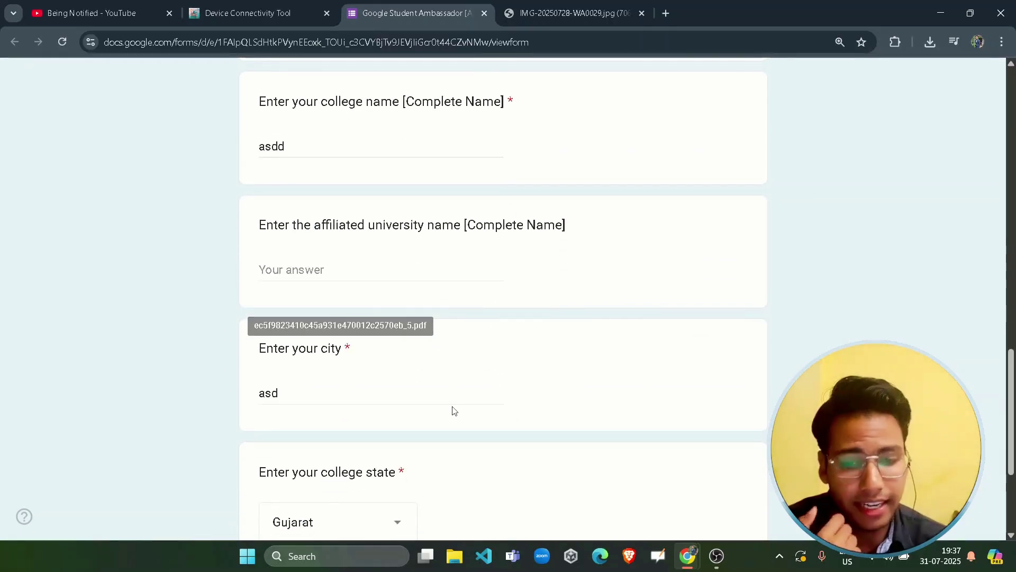
scroll(363, 417, down, 4)
click(273, 388)
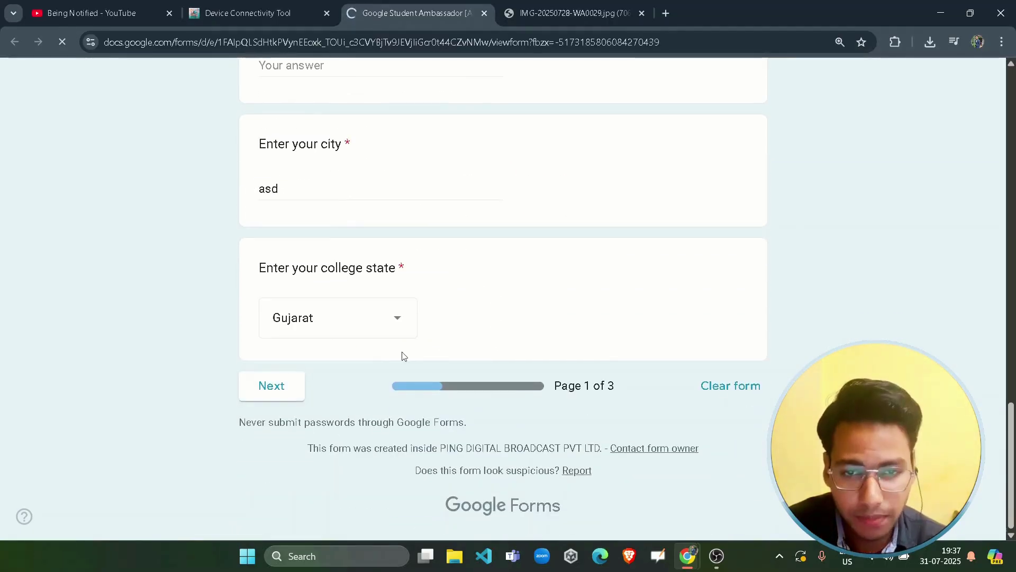
- Select Google Gemini, ChatGPT, Perplexity, DeepSeek and Grok as the go-to AI tools
scroll(404, 354, down, 5)
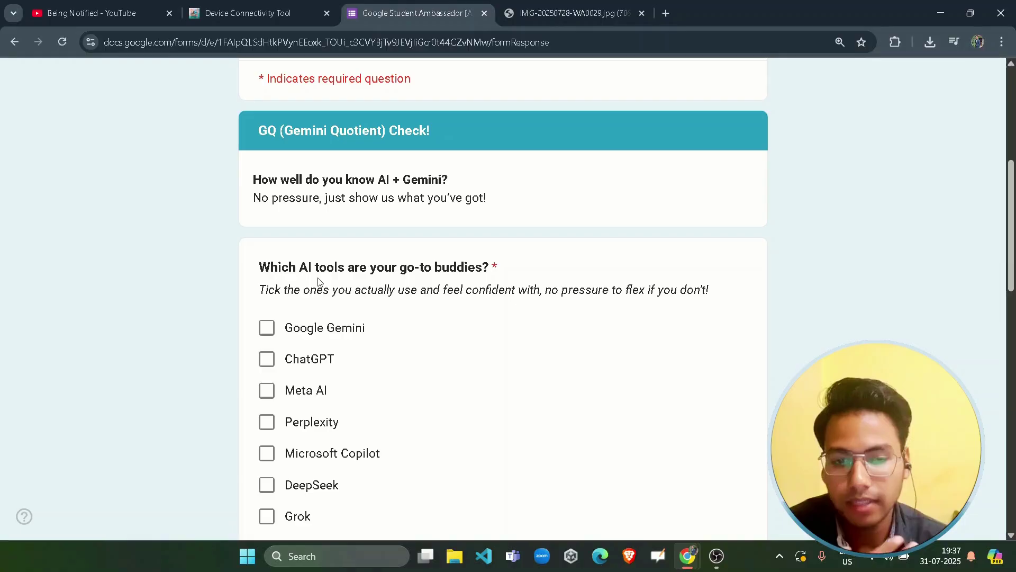
scroll(319, 282, down, 3)
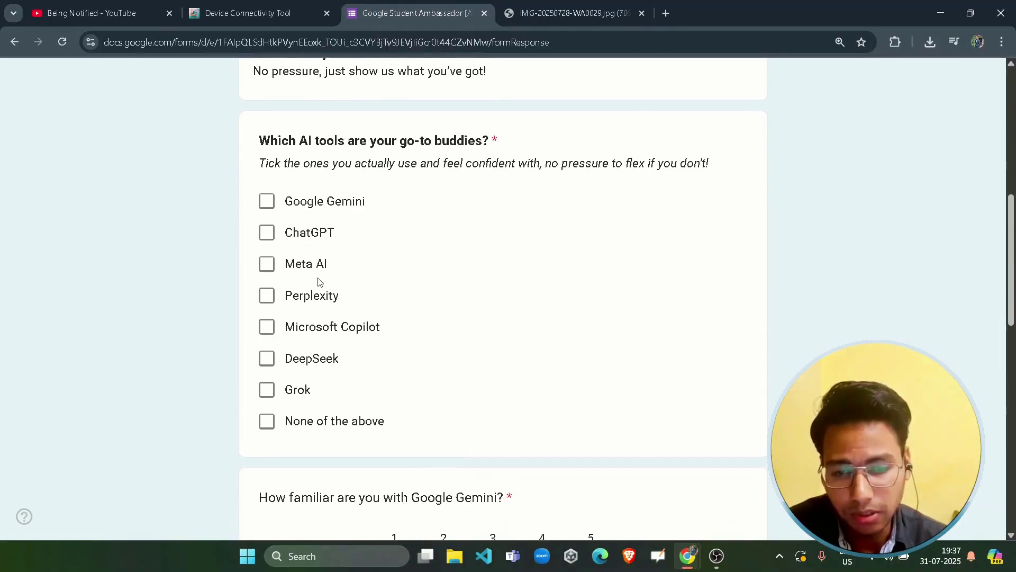
drag(282, 135, 456, 136)
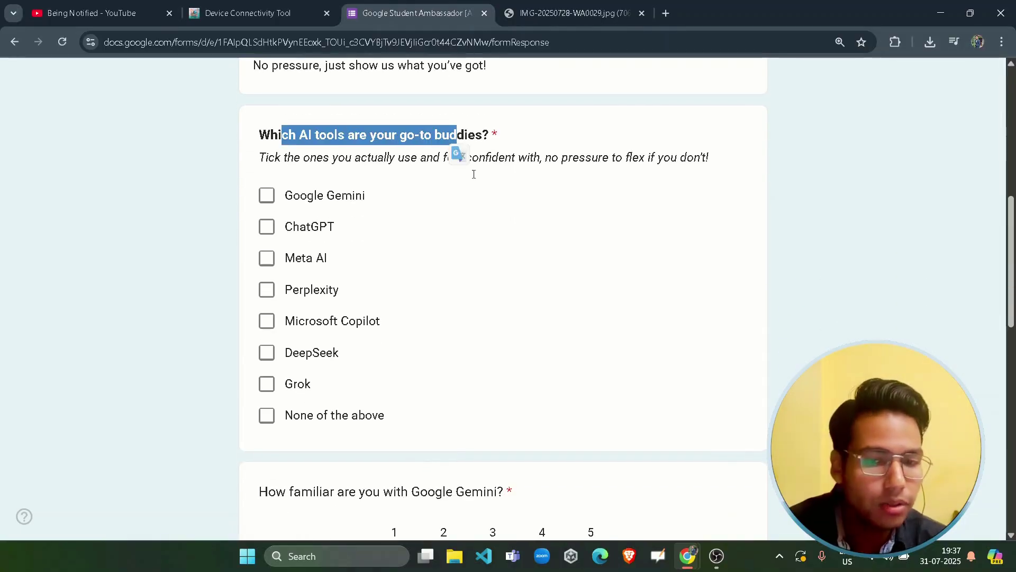
click(393, 281)
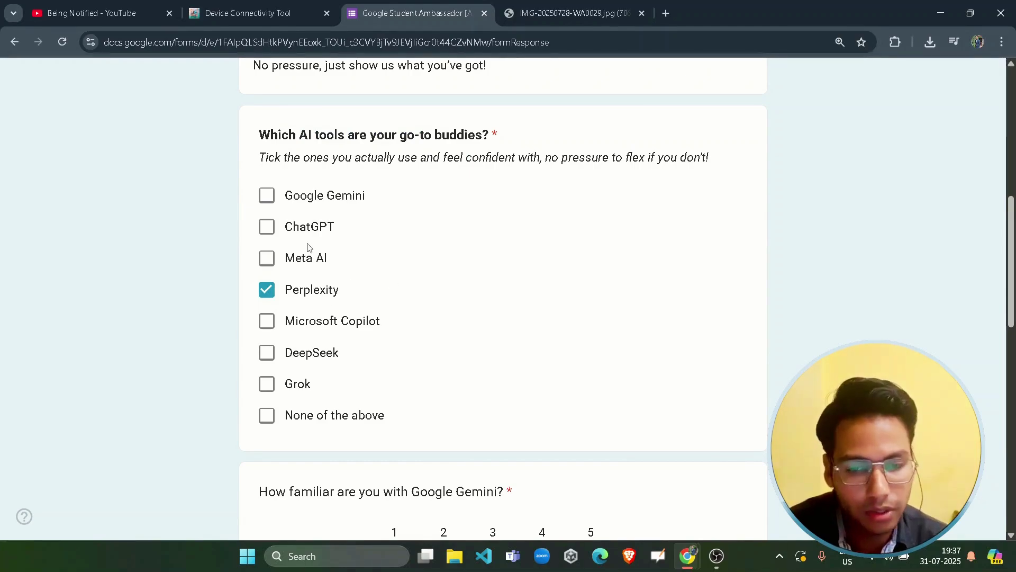
click(295, 197)
click(297, 228)
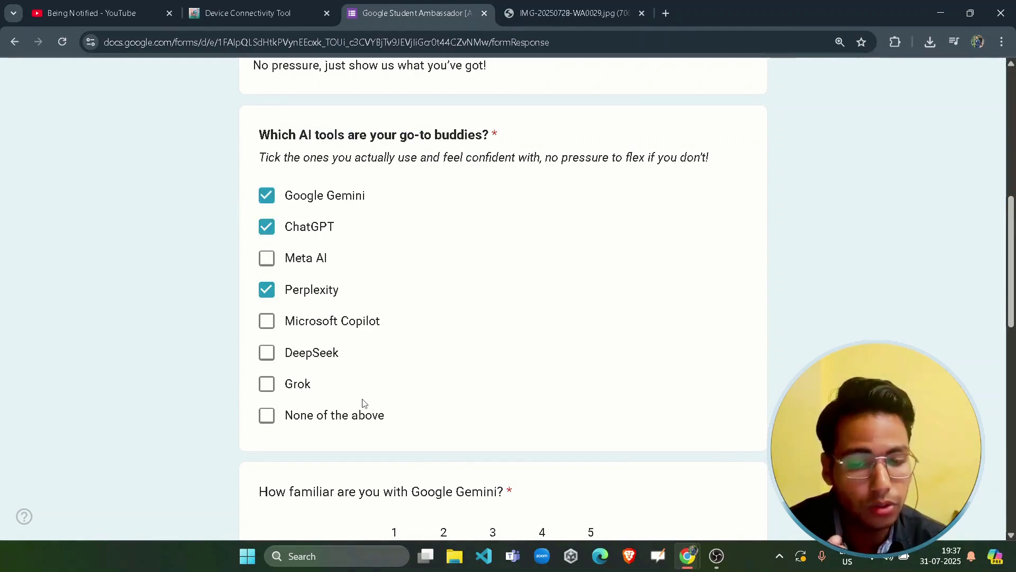
click(297, 387)
click(326, 369)
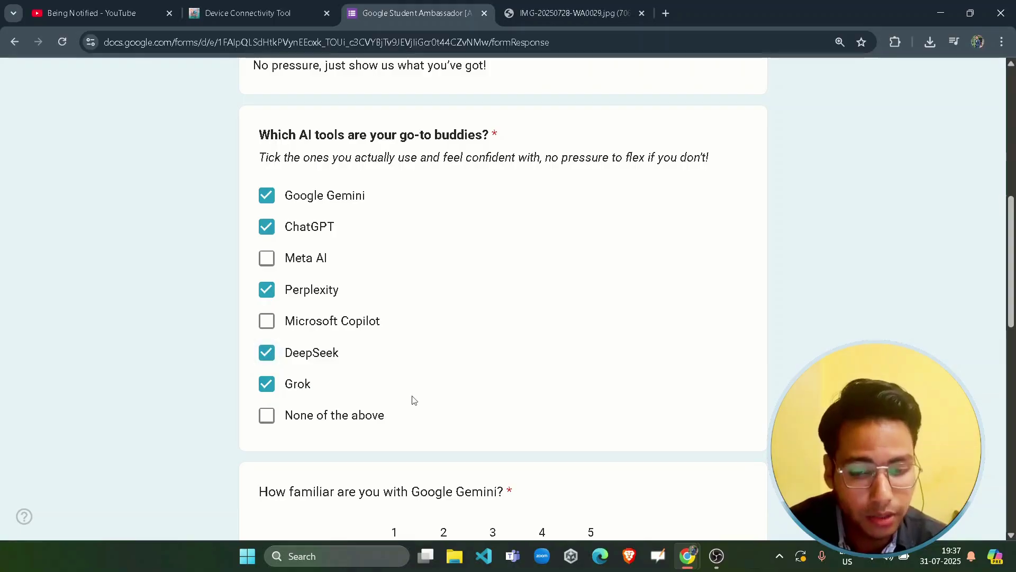
- Rate the familiarity with Google Gemini as 4 on the five-point scale
scroll(413, 401, down, 6)
drag(389, 157, 512, 204)
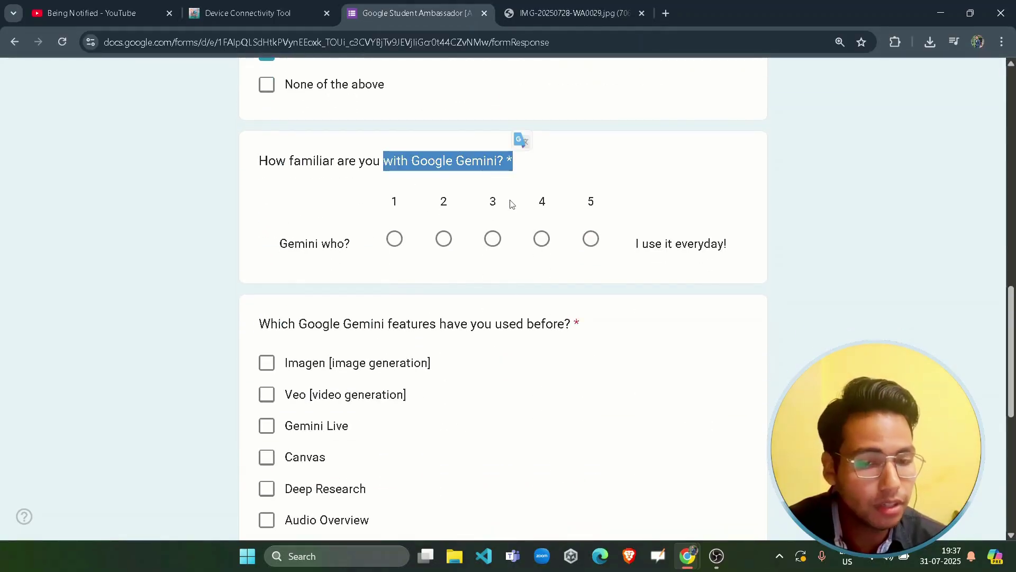
click(542, 239)
- Select Imagen, Veo and Canvas as the Google Gemini features used before
scroll(432, 277, down, 4)
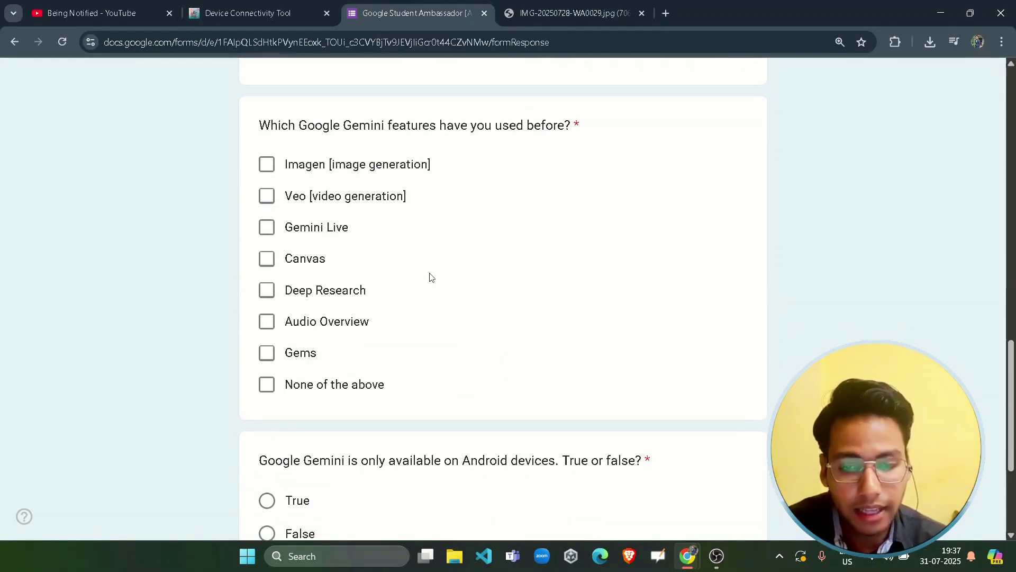
click(328, 200)
click(331, 170)
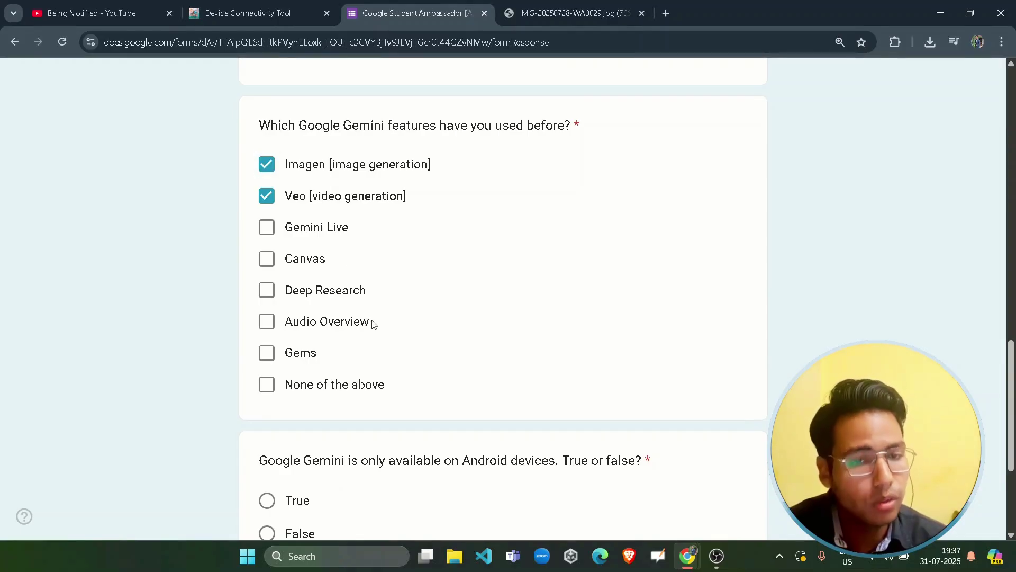
drag(358, 130, 437, 128)
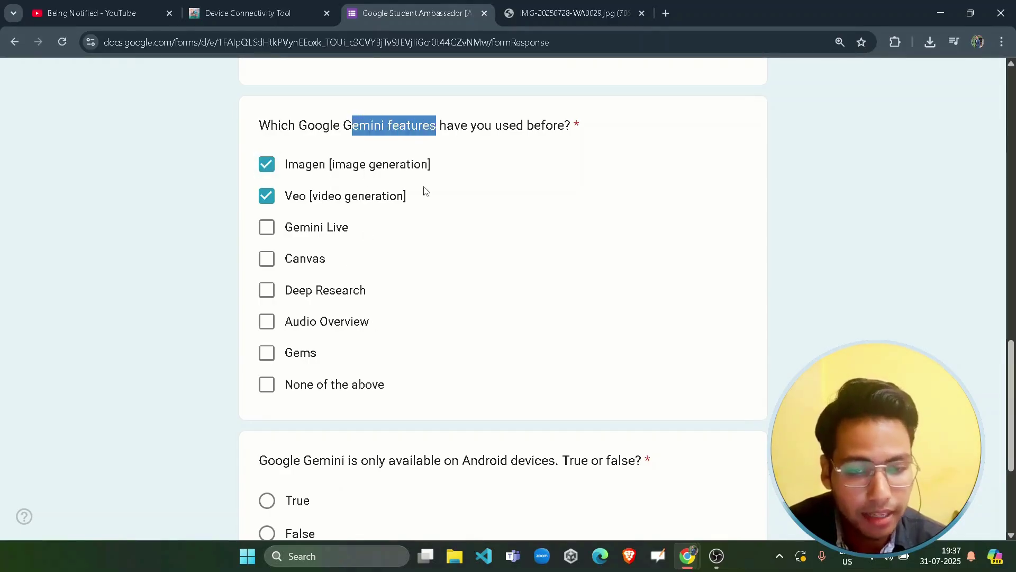
click(318, 259)
- Answer False to the statement that Google Gemini is only available on Android devices
scroll(335, 312, down, 1)
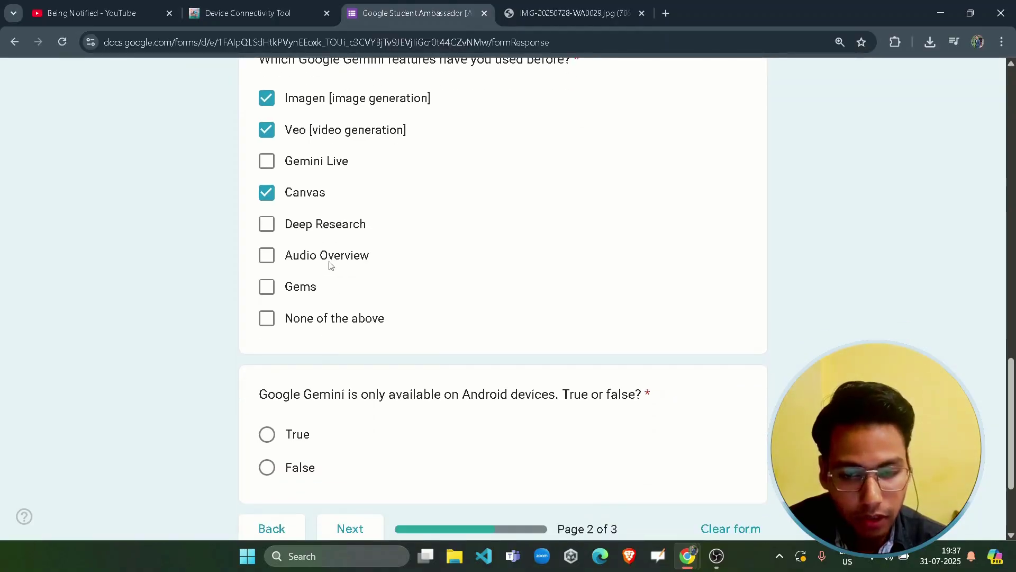
drag(284, 394, 560, 394)
click(448, 437)
click(535, 431)
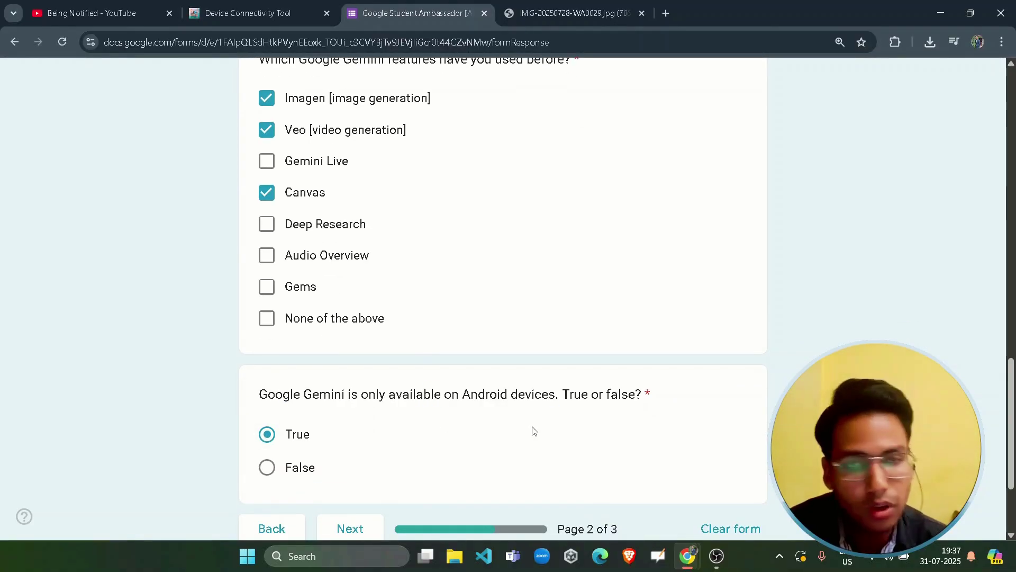
click(302, 468)
- Continue from the completed second page to the third page of the form
scroll(424, 439, down, 1)
scroll(424, 439, down, 3)
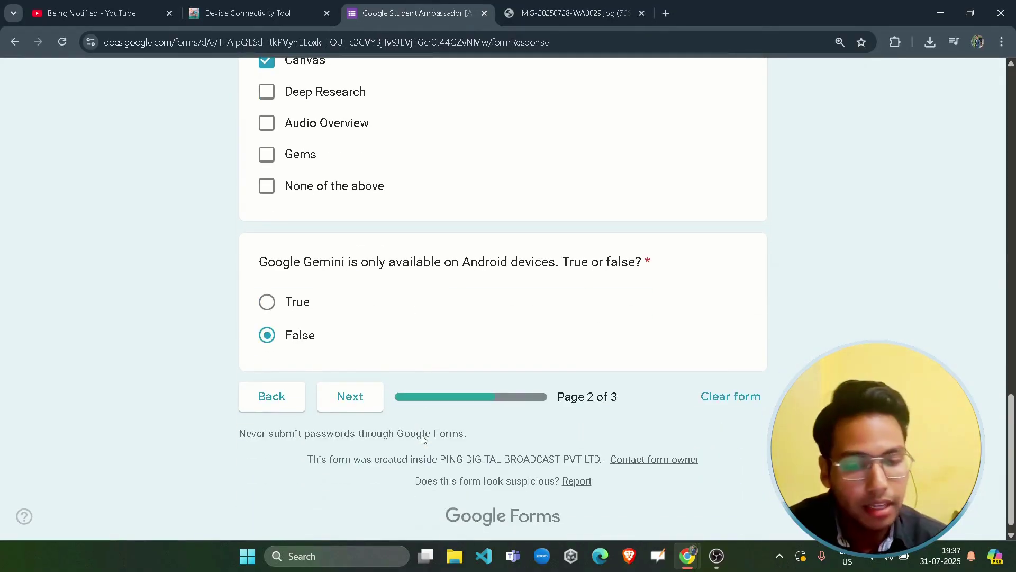
click(349, 404)
- Read the question about previous ambassador programs in the Your Leadership DNA section and activate its answer field
scroll(377, 436, down, 5)
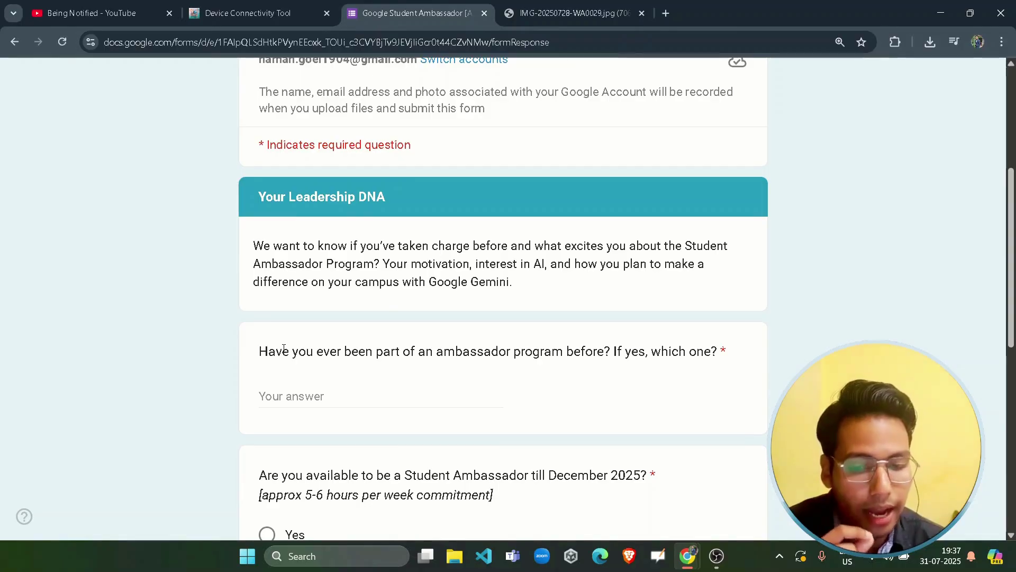
drag(282, 352, 585, 352)
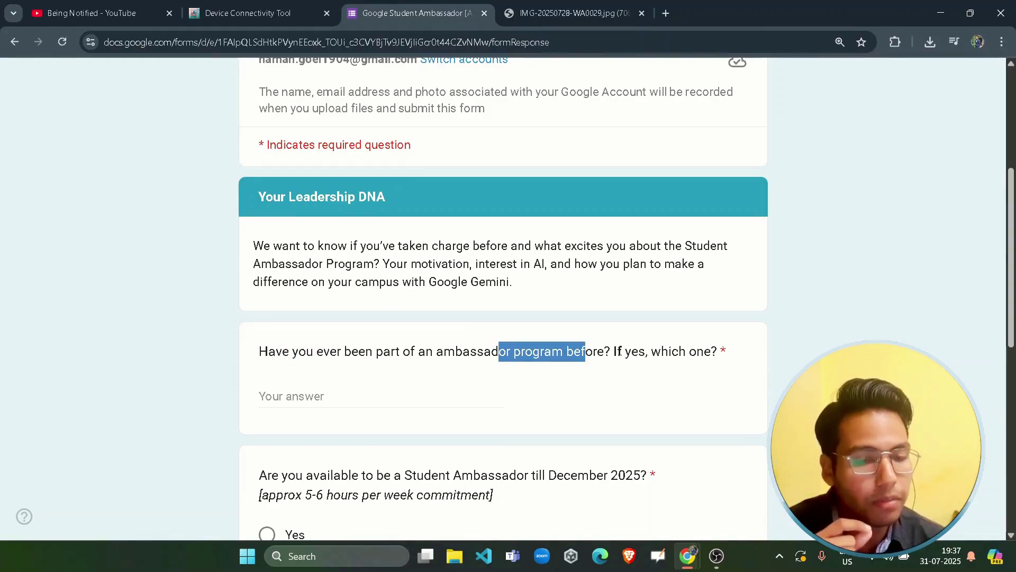
click(479, 401)
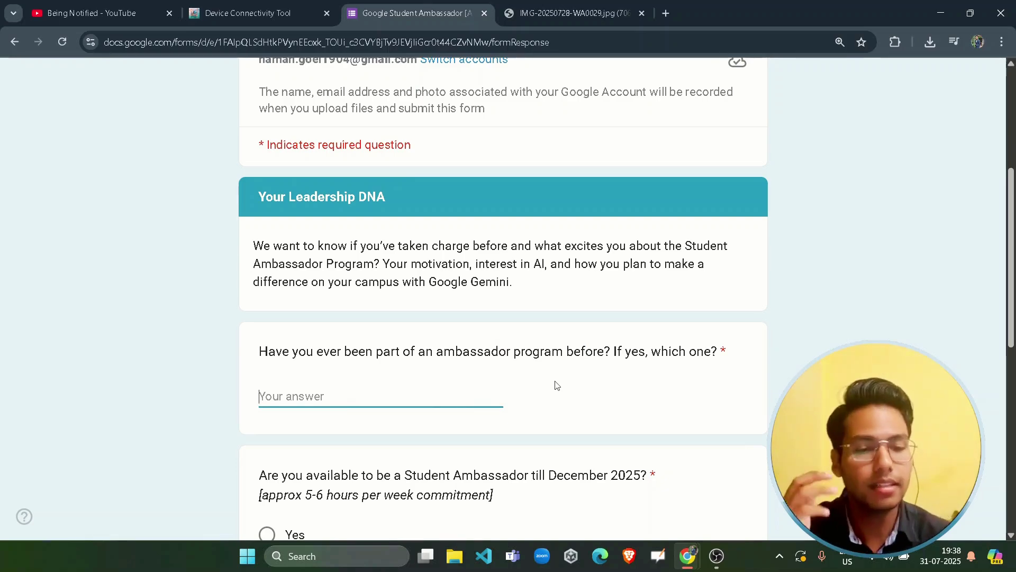
- Answer Yes to being available as a Student Ambassador till December 2025
scroll(554, 386, down, 5)
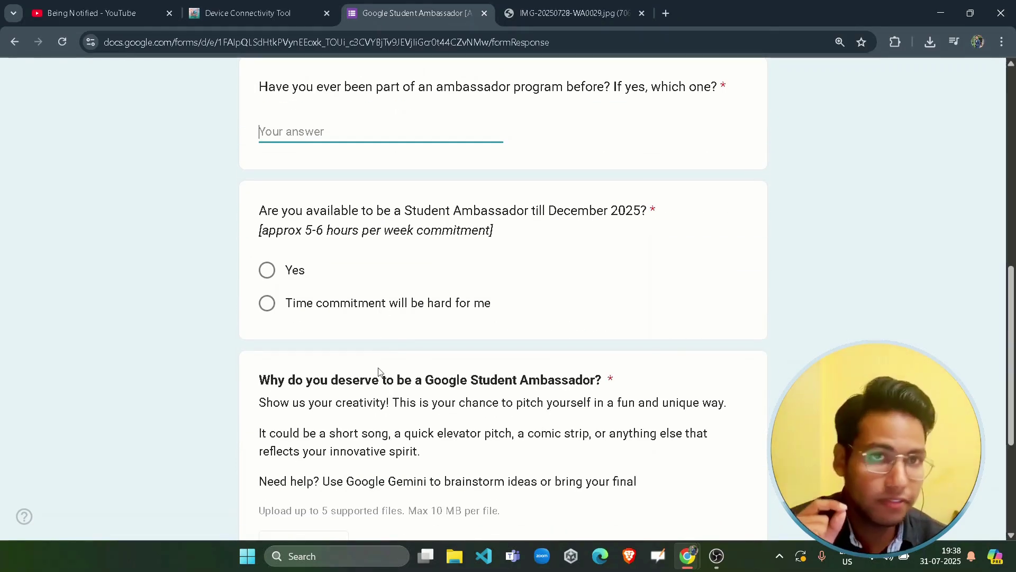
scroll(379, 370, up, 2)
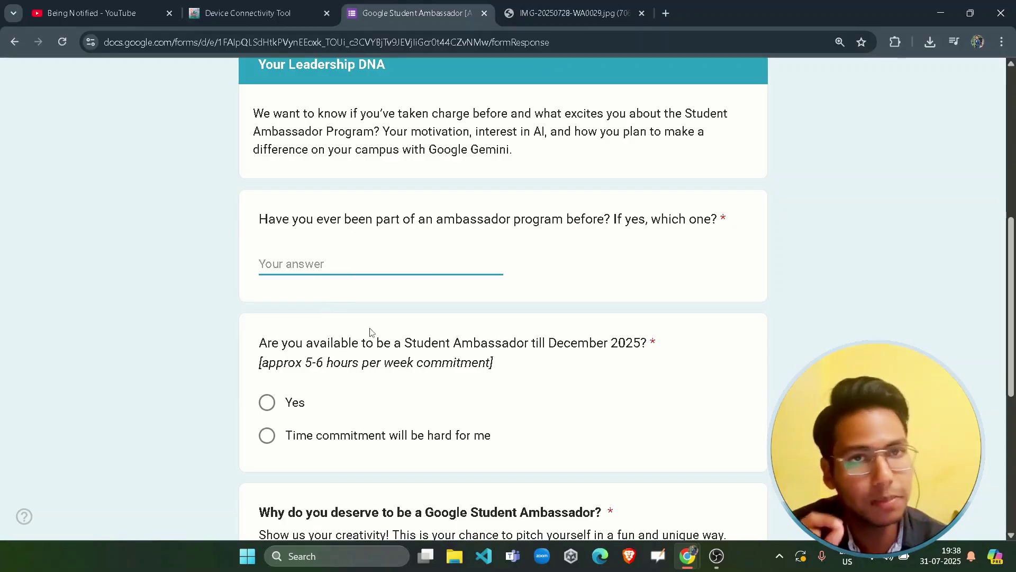
scroll(371, 333, down, 1)
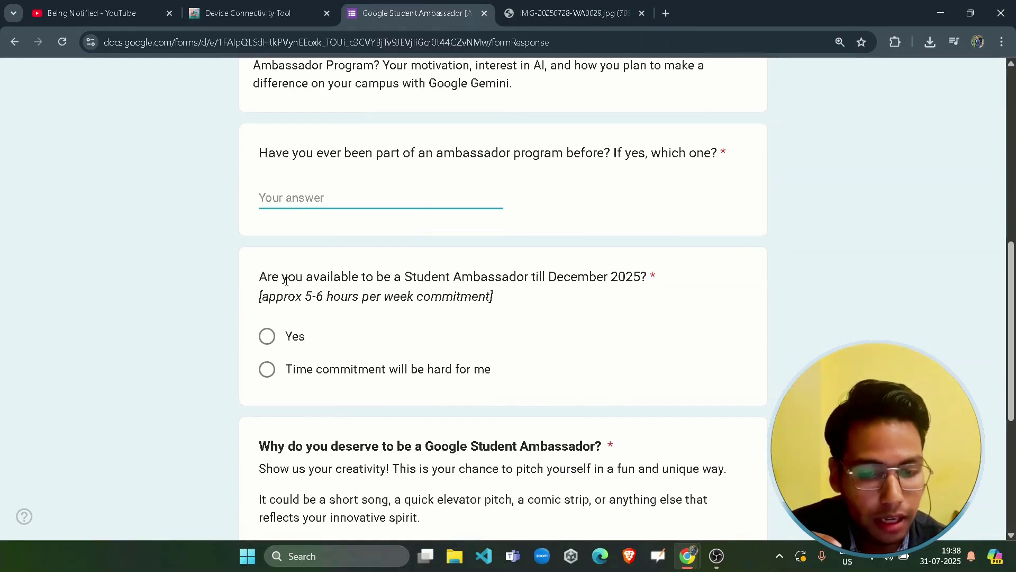
drag(286, 283, 510, 303)
click(547, 333)
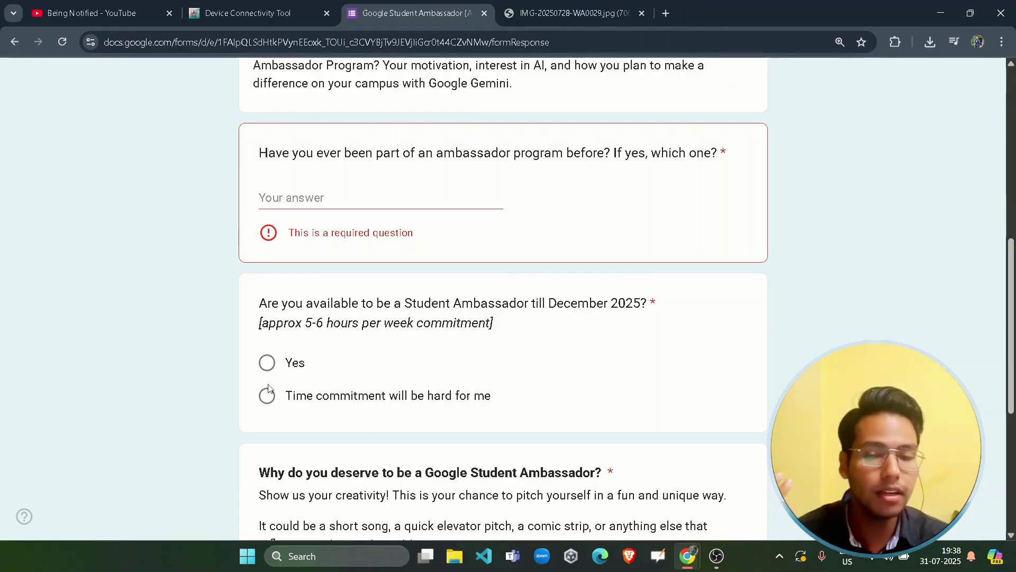
click(268, 362)
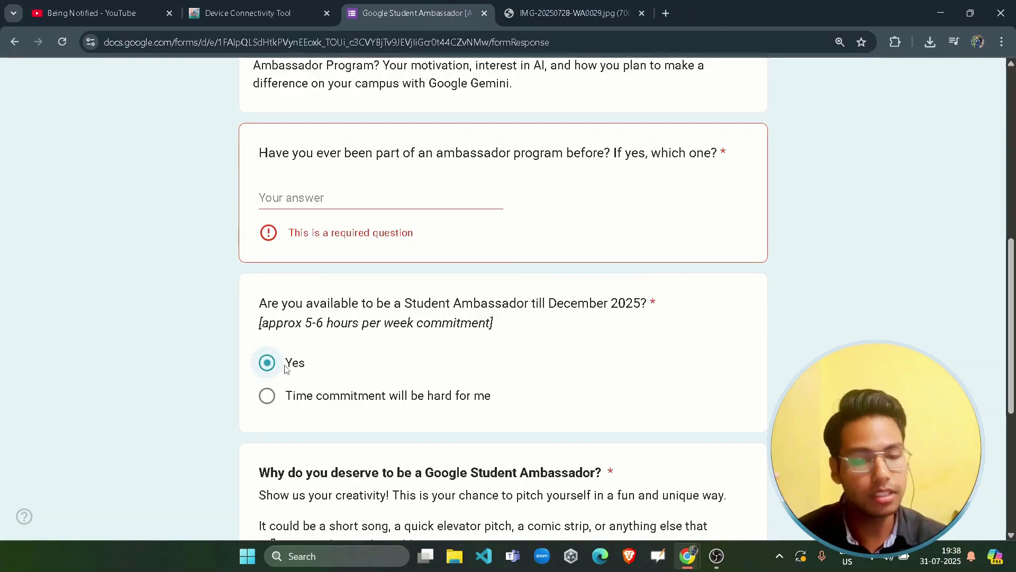
- Examine the file-upload question on why the applicant deserves to be a Google Student Ambassador, including the suggested creative formats, and review the rest of the page
scroll(286, 365, down, 3)
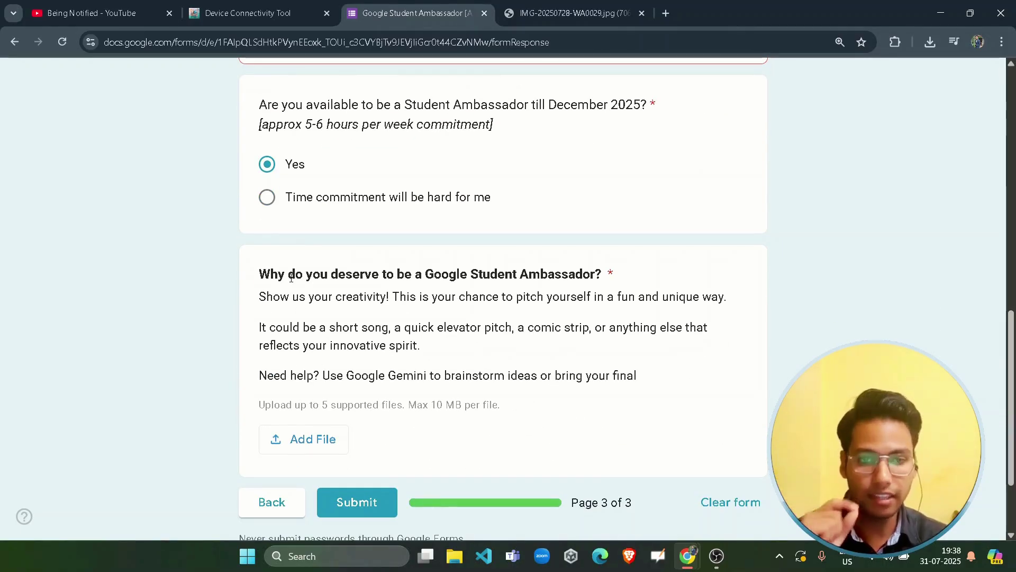
drag(290, 278, 554, 281)
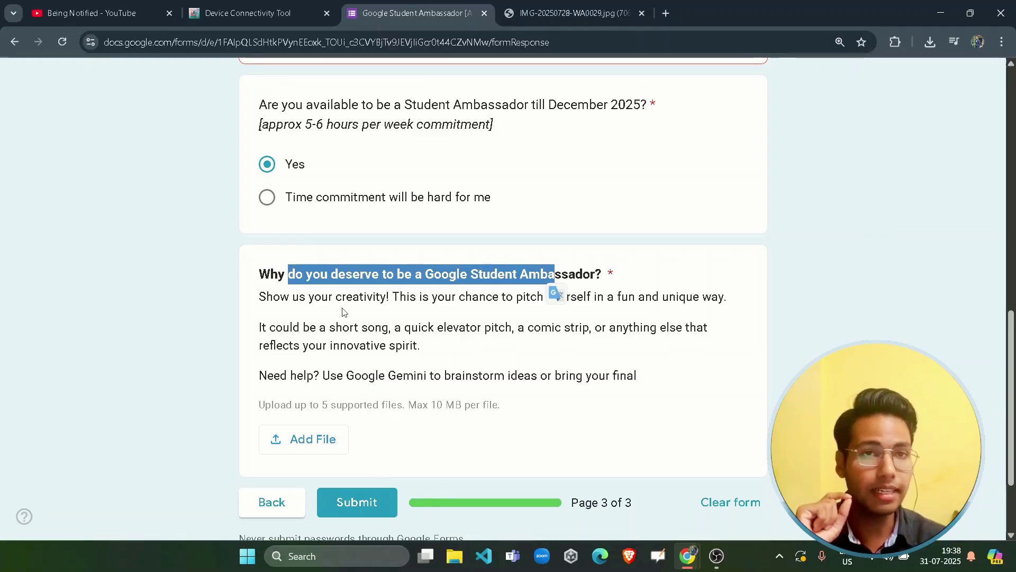
drag(310, 297, 551, 298)
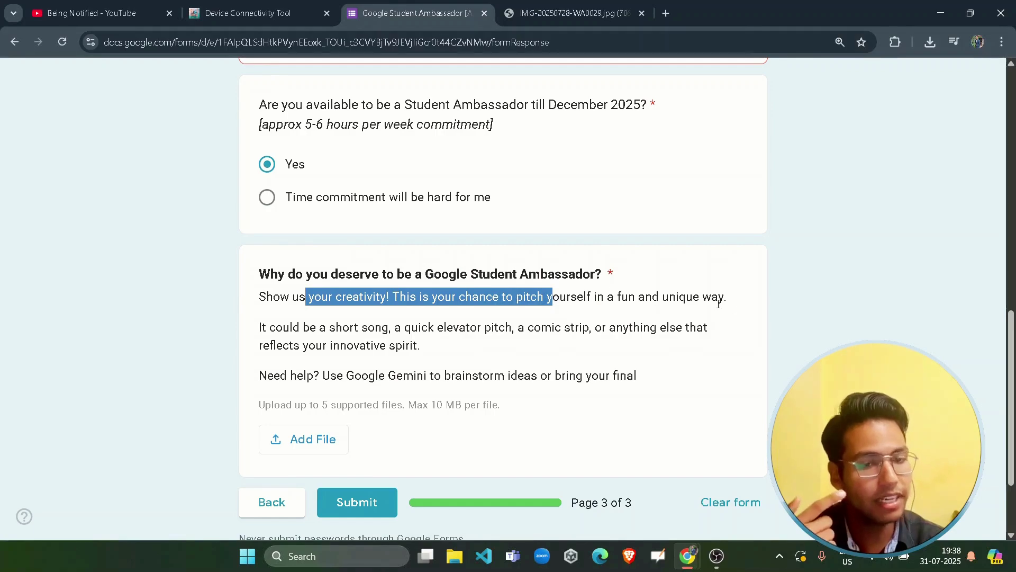
drag(726, 298, 516, 298)
click(436, 339)
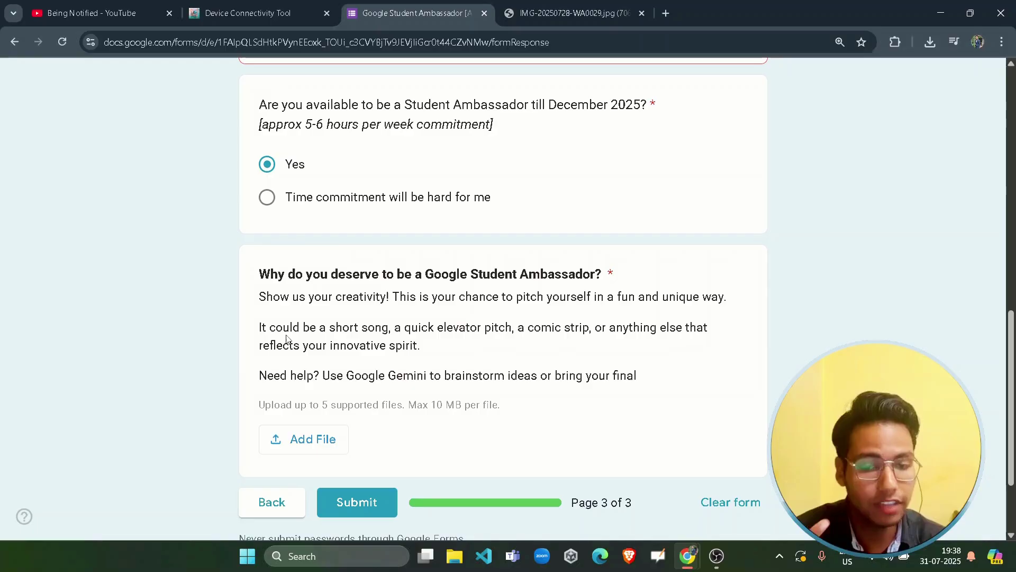
drag(347, 328, 591, 328)
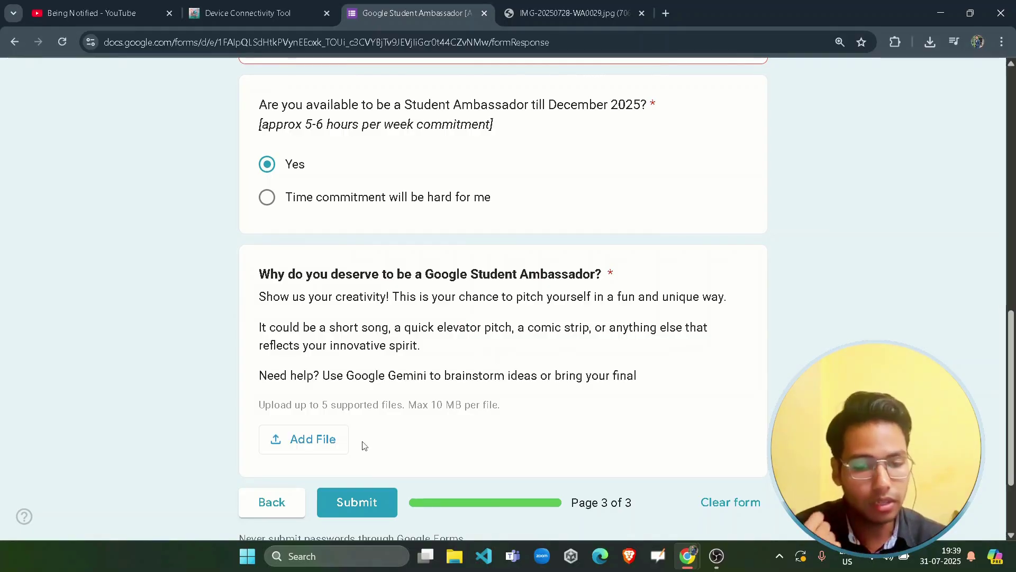
scroll(392, 427, up, 10)
scroll(391, 427, down, 12)
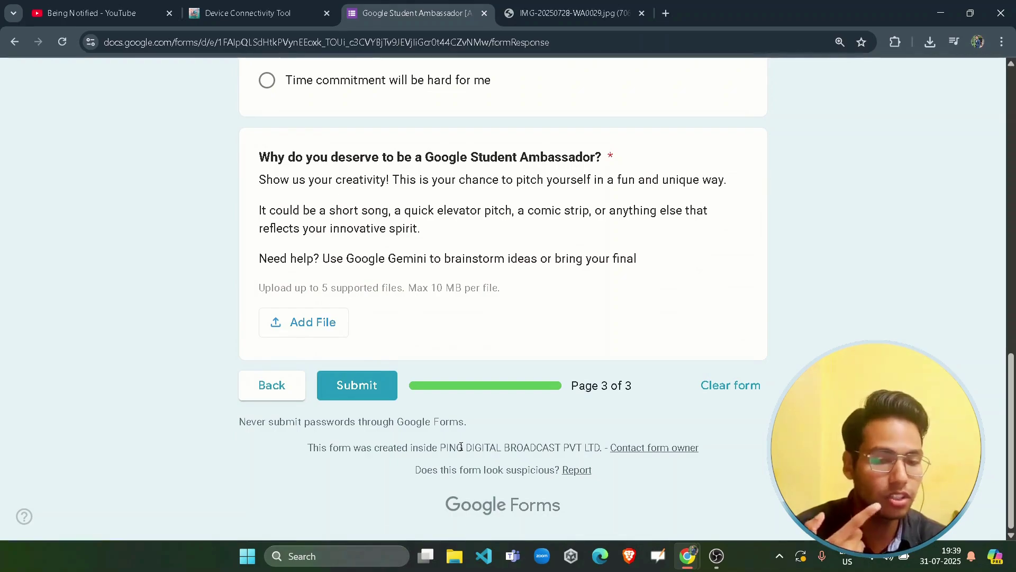
scroll(410, 453, up, 3)
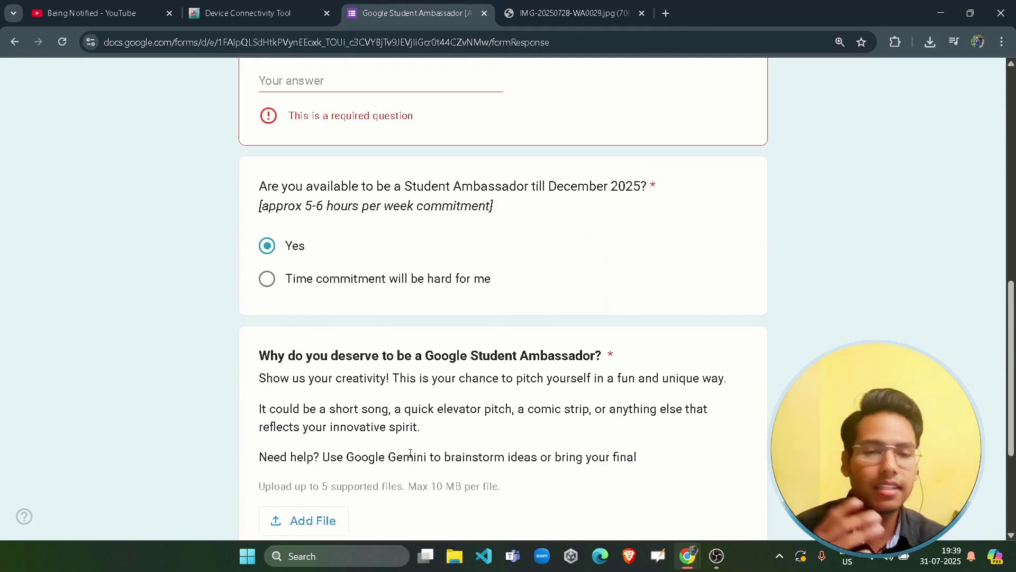
scroll(411, 453, up, 9)
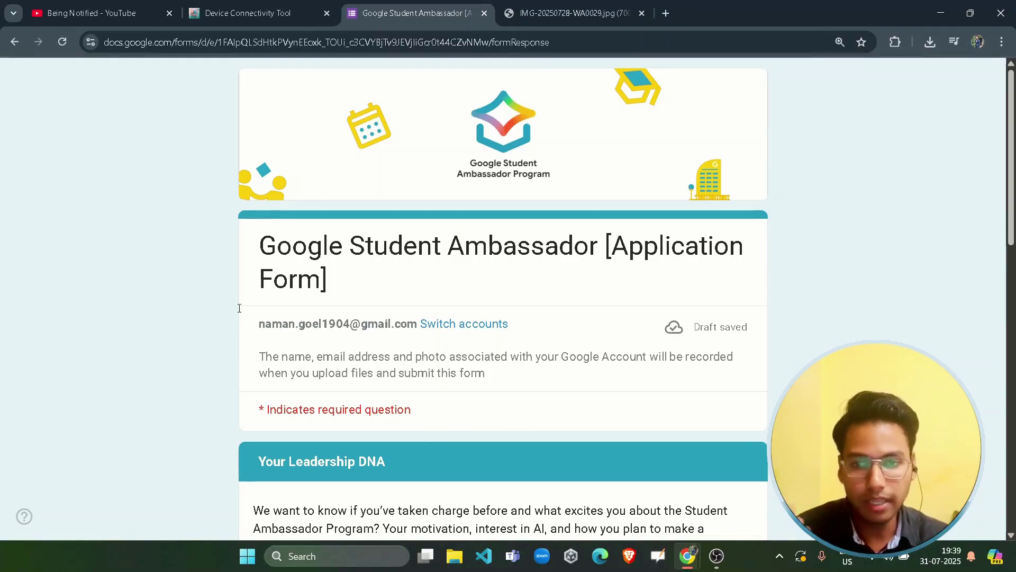
- Switch to the Being Notified YouTube channel and look over its latest videos
click(101, 12)
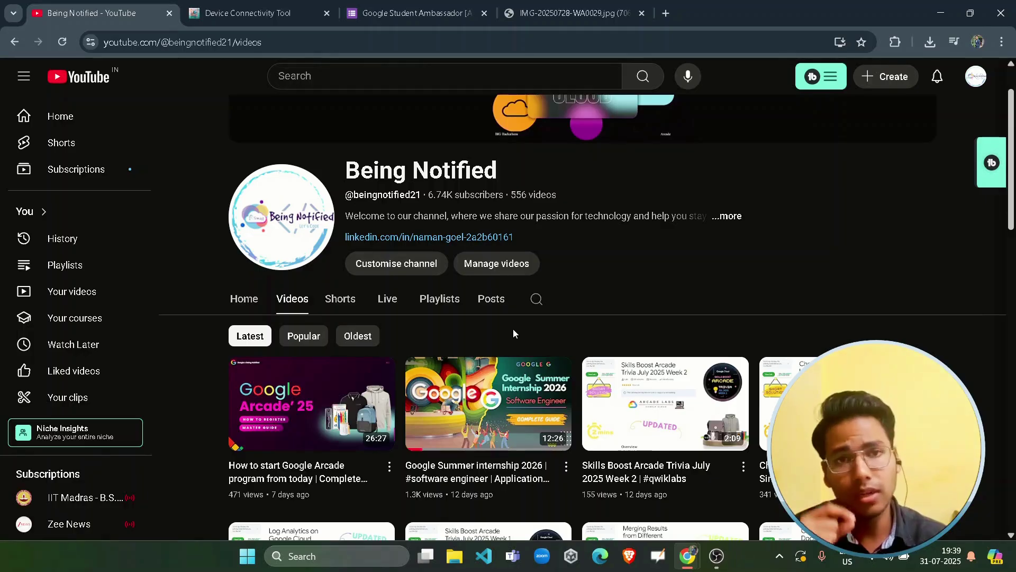
scroll(440, 339, down, 1)
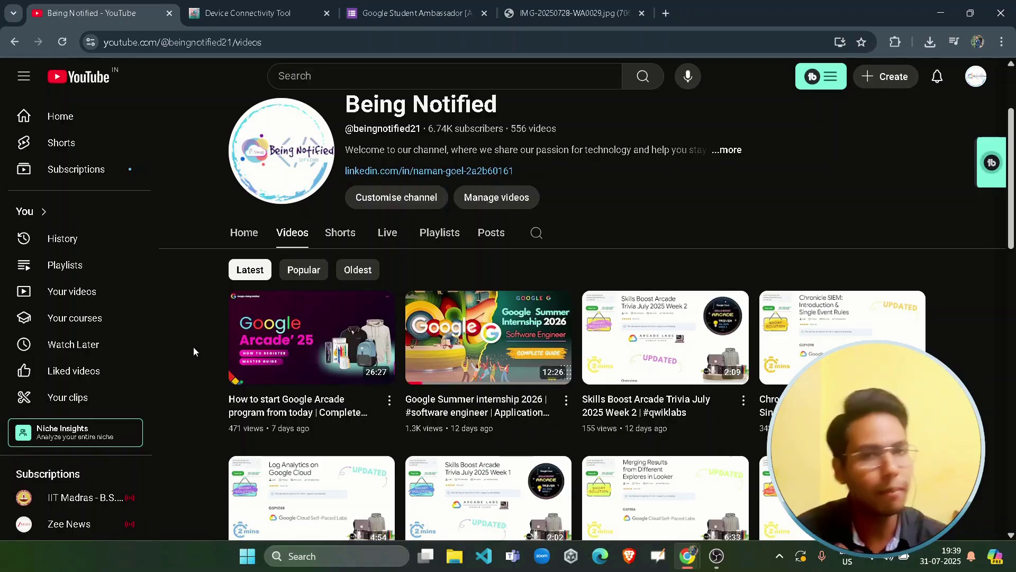
mouse_move(299, 408)
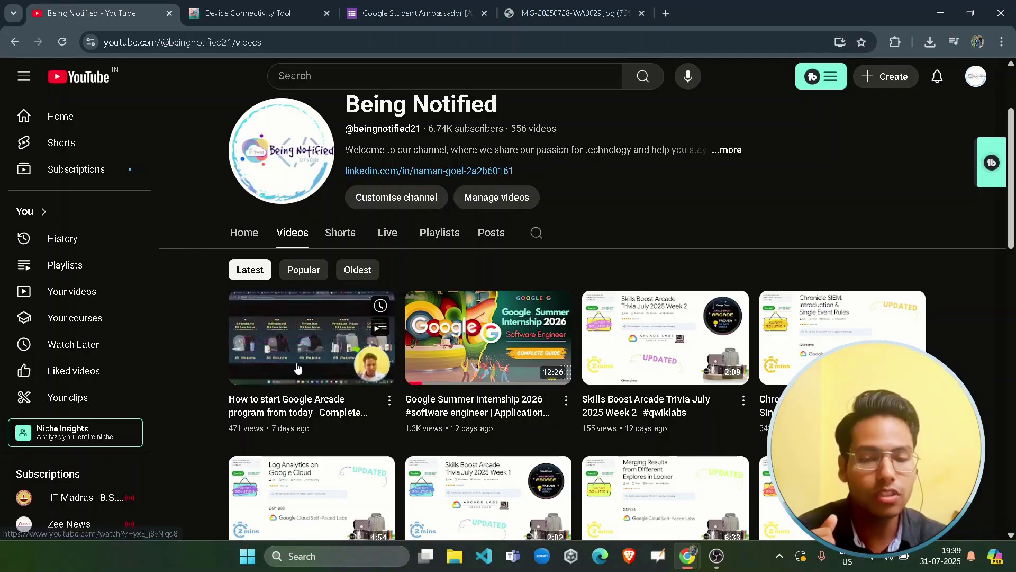